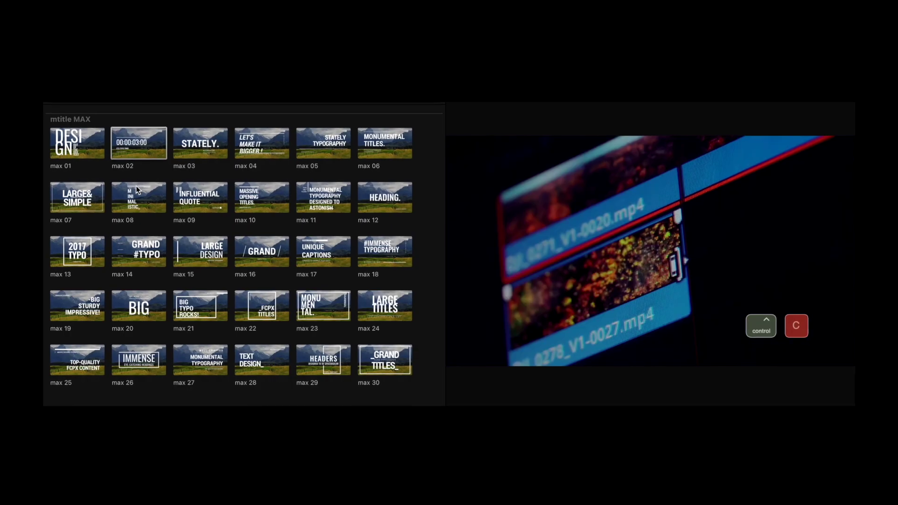
- Preview the max 02, max 10 and max 21 titles, ending on BIG TYPO ROCKS
click(160, 151)
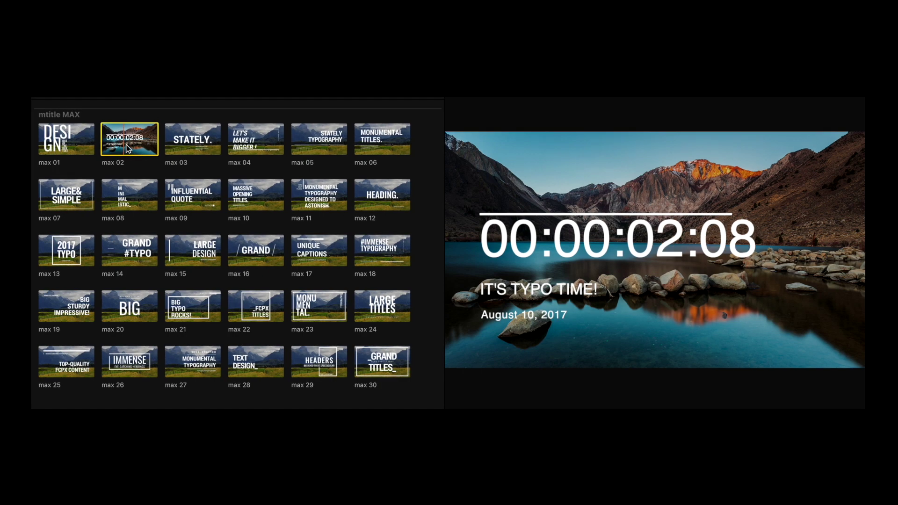
click(234, 194)
click(178, 312)
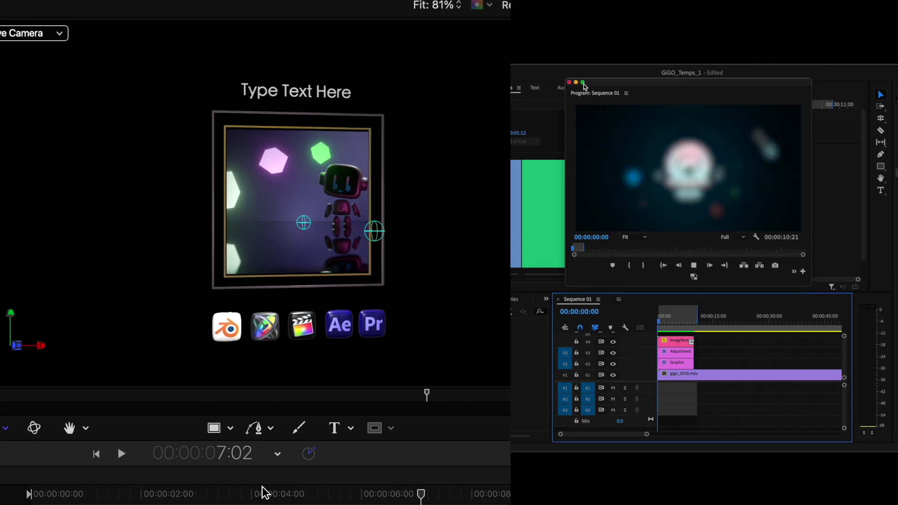
click(584, 83)
key(space)
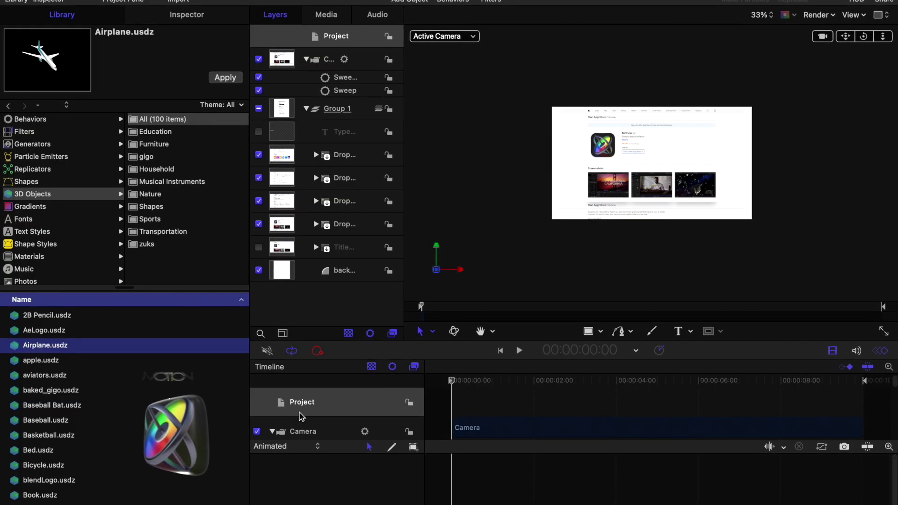
scroll(361, 430, up, 10)
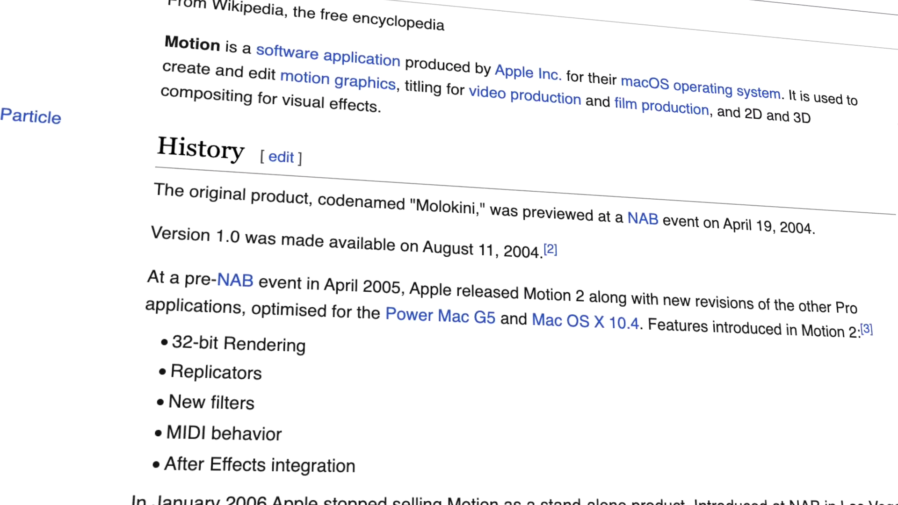
- Open a copy of the Far Far Away title in Motion, scrub to 2;09, and disable the Camera layer
right_click(168, 147)
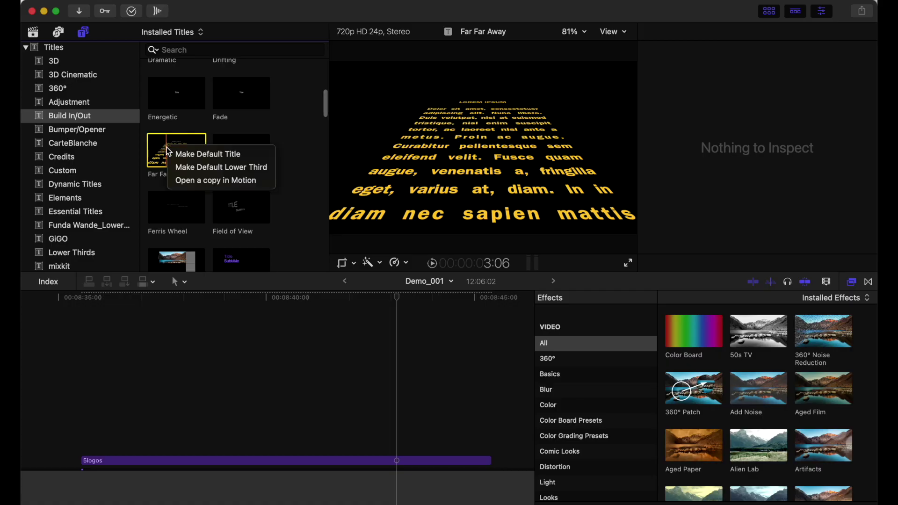
click(214, 181)
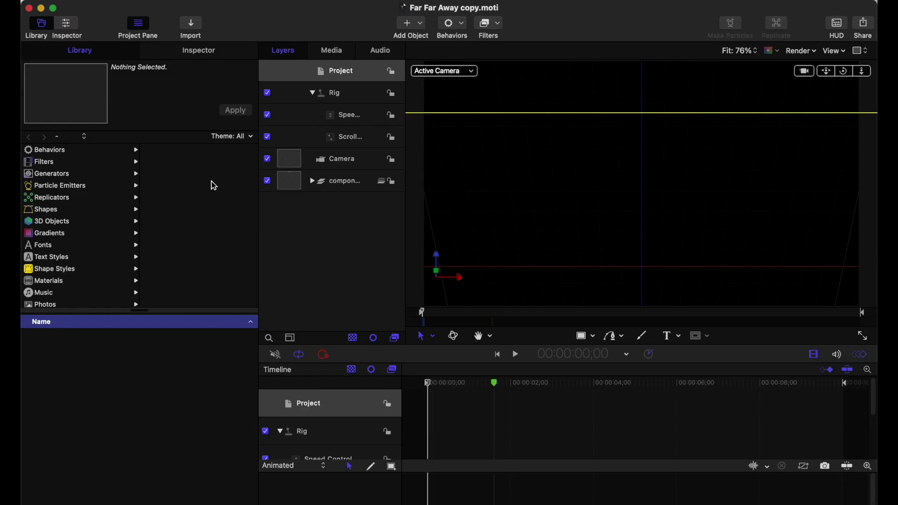
drag(495, 382, 523, 378)
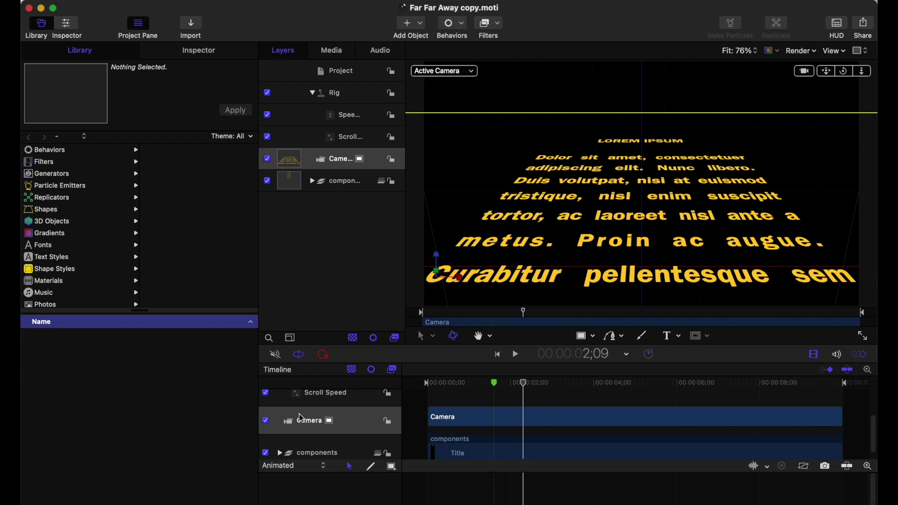
click(265, 420)
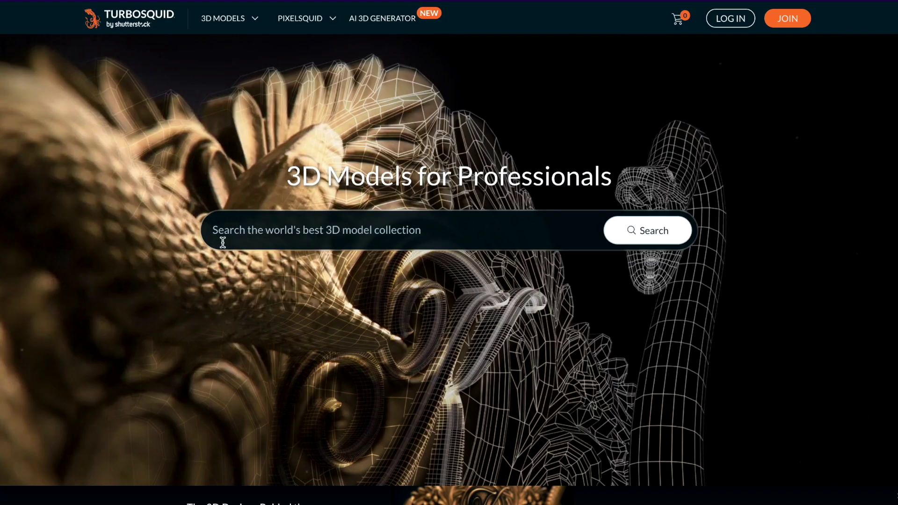
- Scroll through the AI 3D generators article and pause the GET3D demo video
scroll(223, 242, down, 10)
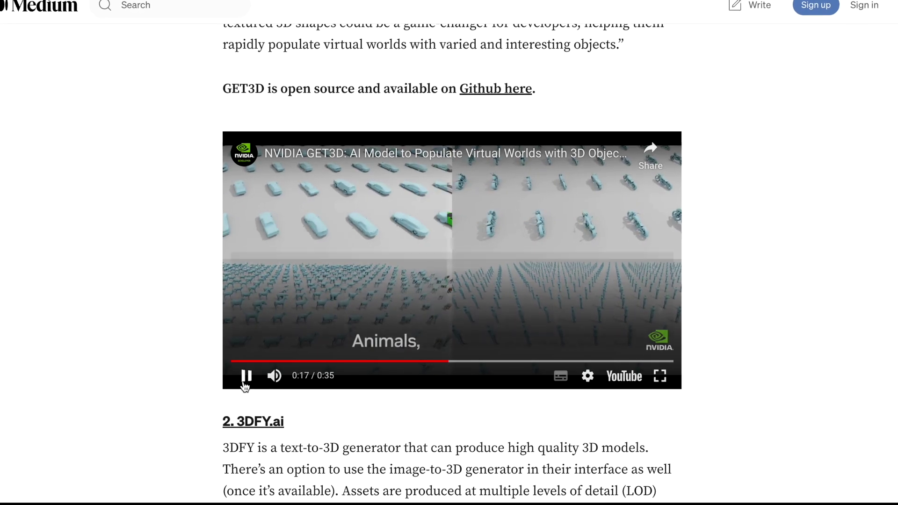
click(245, 379)
scroll(173, 408, down, 15)
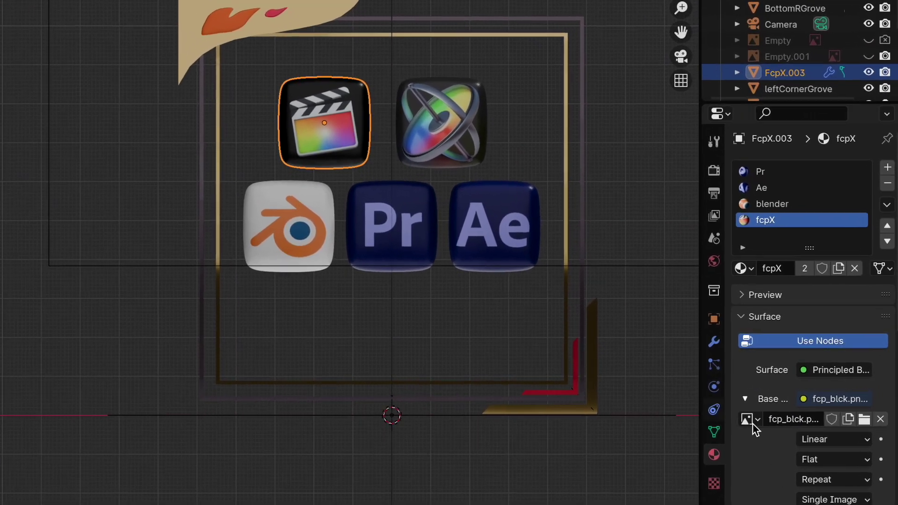
- Show the FcpX.003 logo's Subdivision modifier settings, then go to File > Export
click(714, 341)
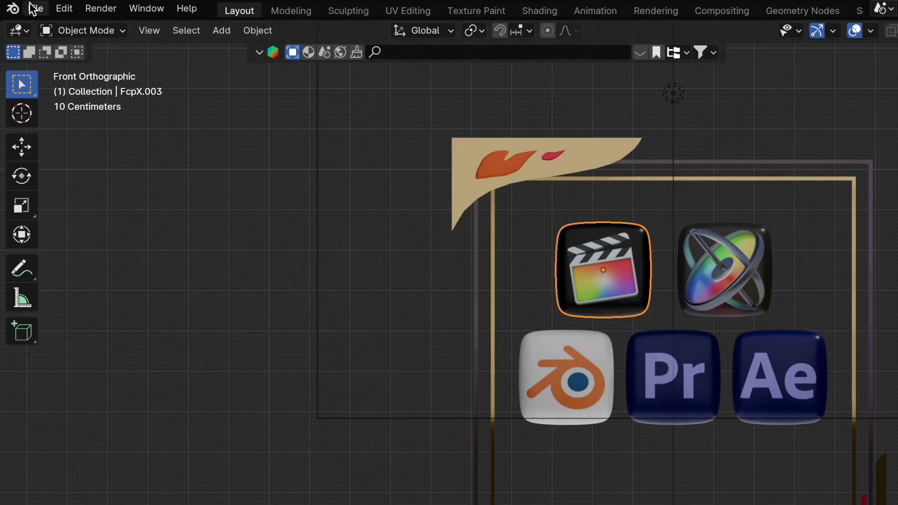
click(33, 8)
mouse_move(121, 267)
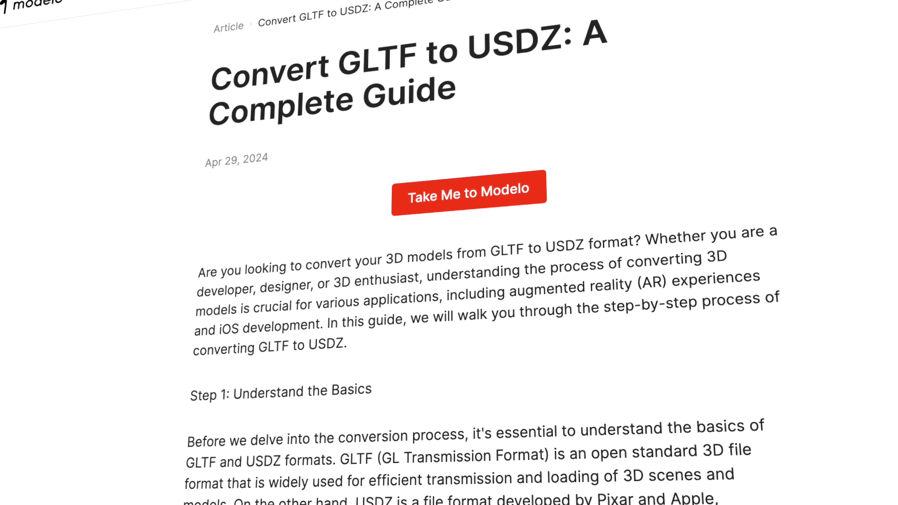
scroll(449, 252, down, 10)
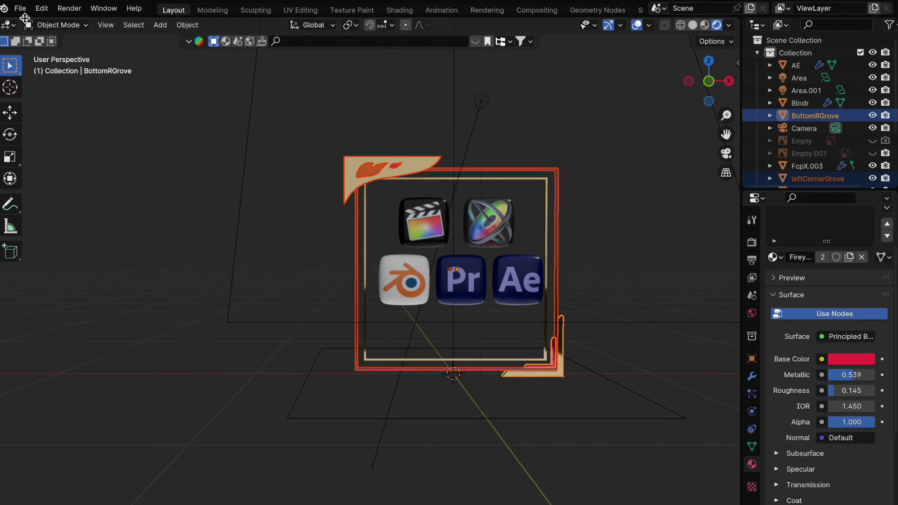
click(14, 7)
mouse_move(72, 196)
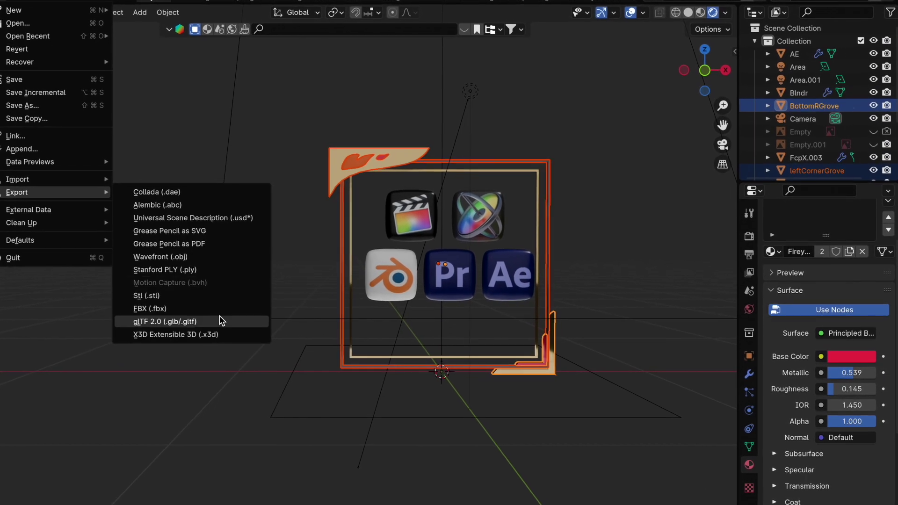
click(193, 321)
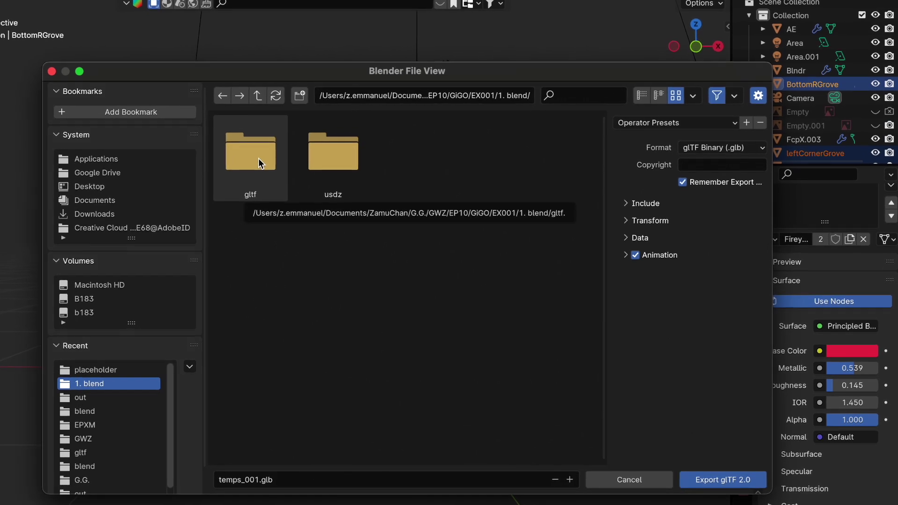
click(267, 164)
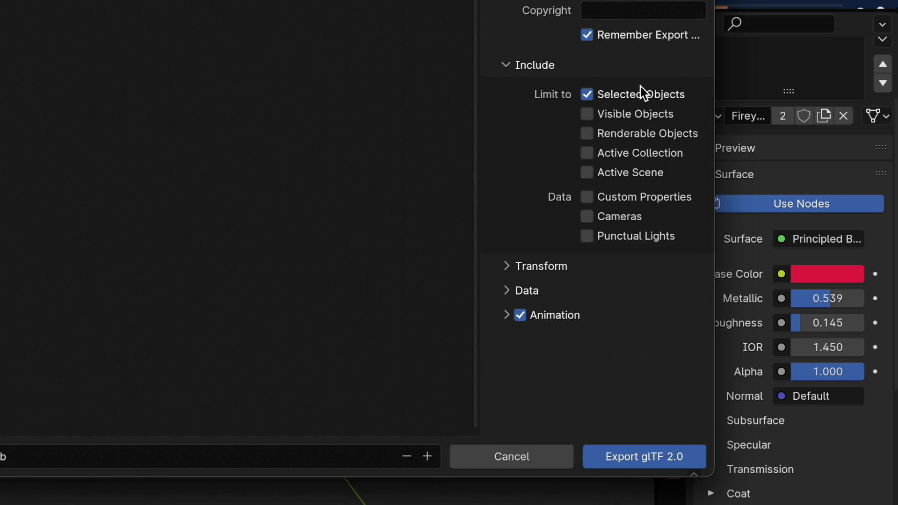
click(507, 64)
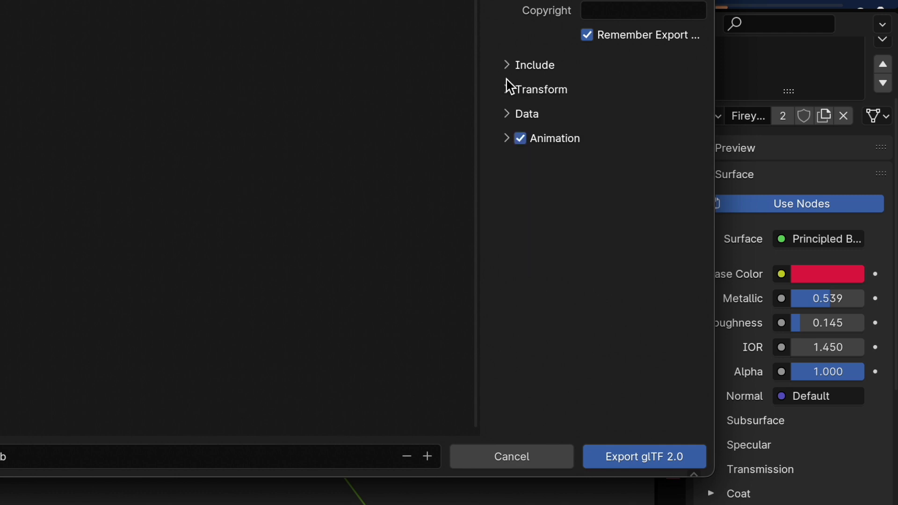
click(505, 89)
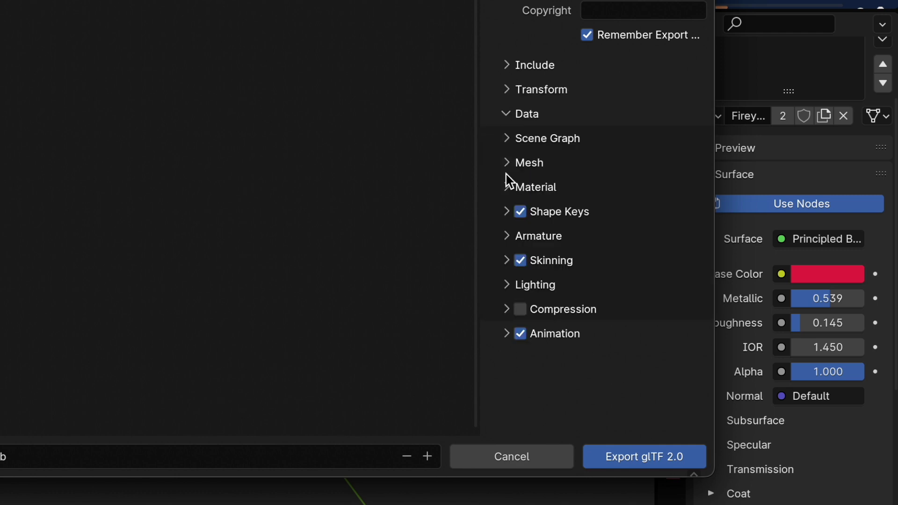
click(508, 163)
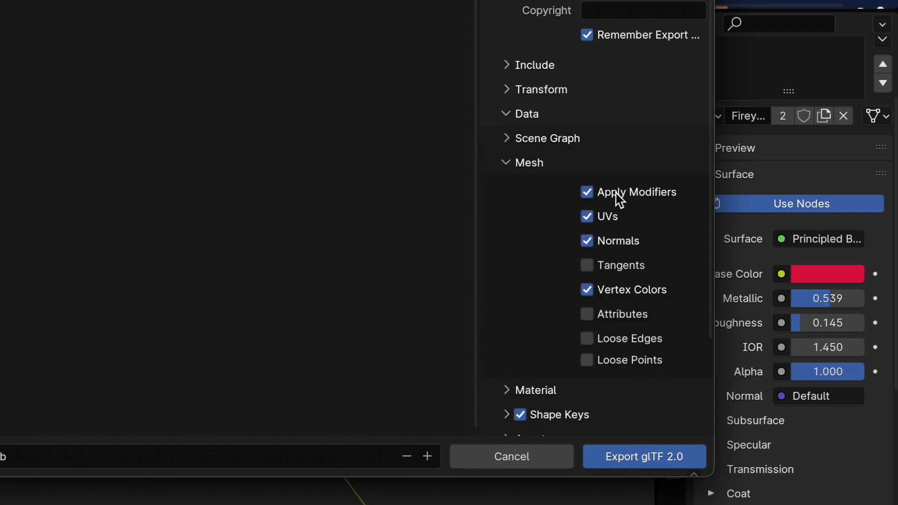
click(506, 164)
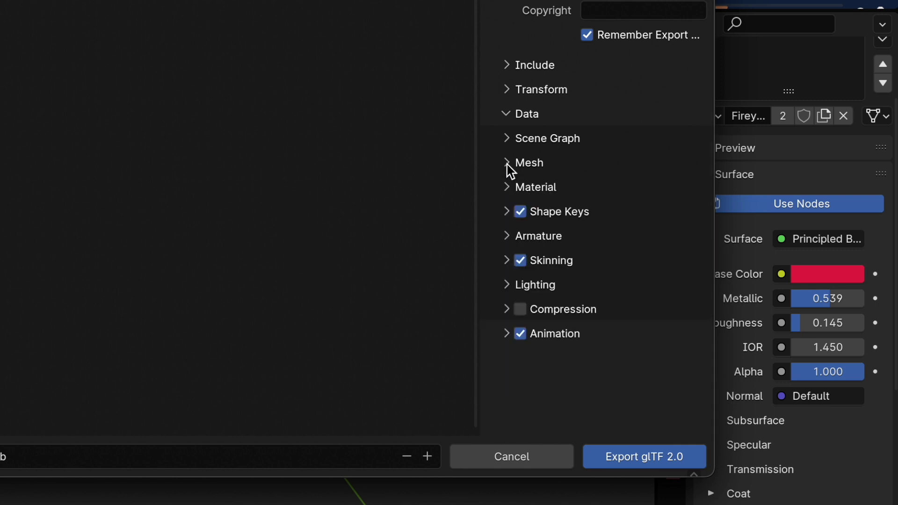
click(535, 458)
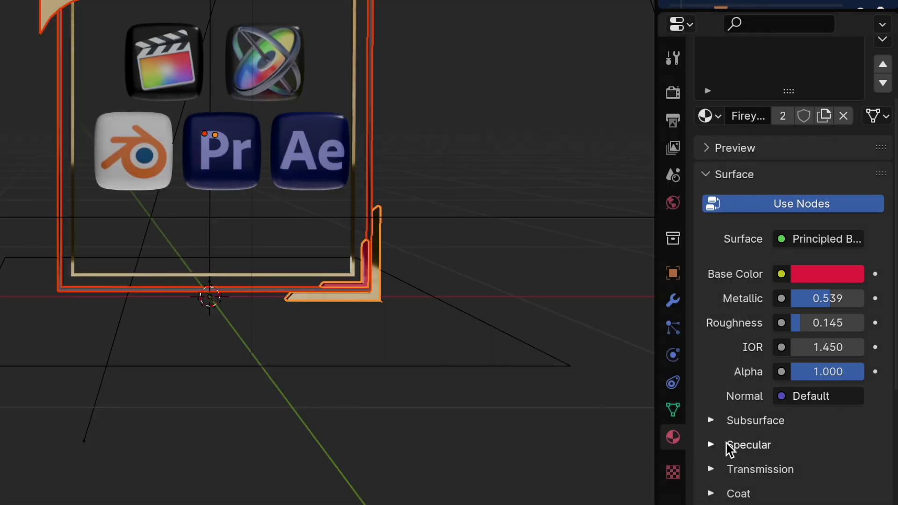
- Select the square frame border and export it as temp_OuterFrame.glb into the gltf folder
click(674, 301)
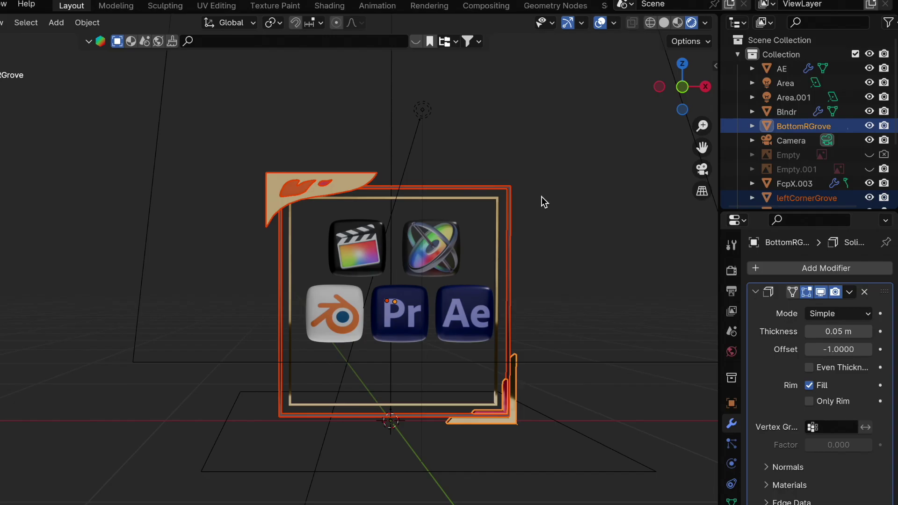
click(532, 169)
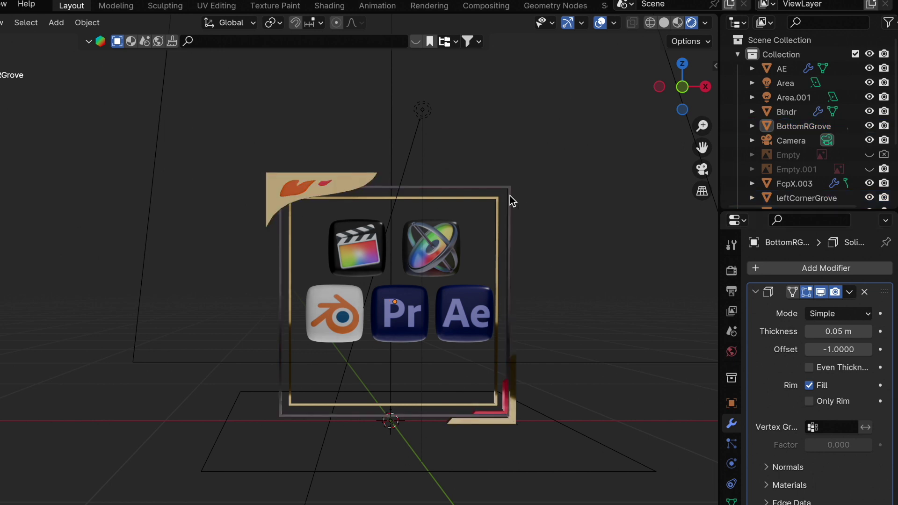
click(510, 196)
key(KP_Decimal)
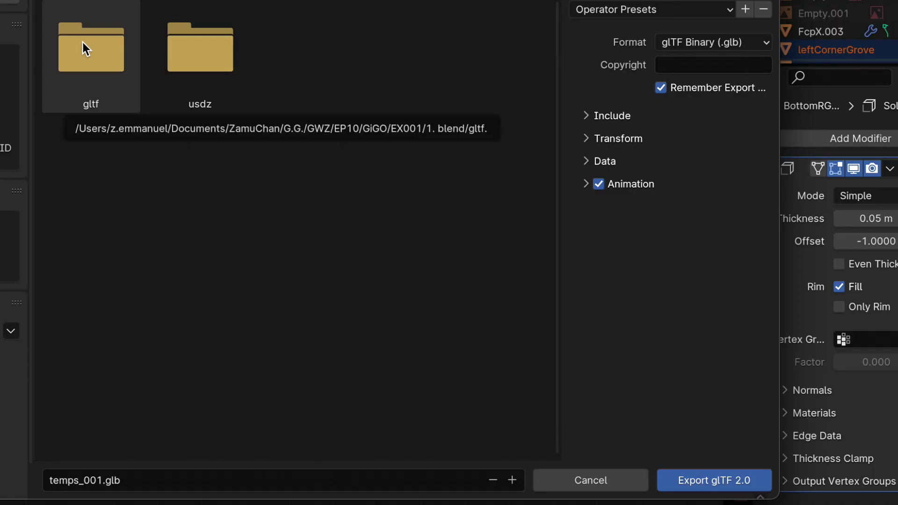
click(83, 43)
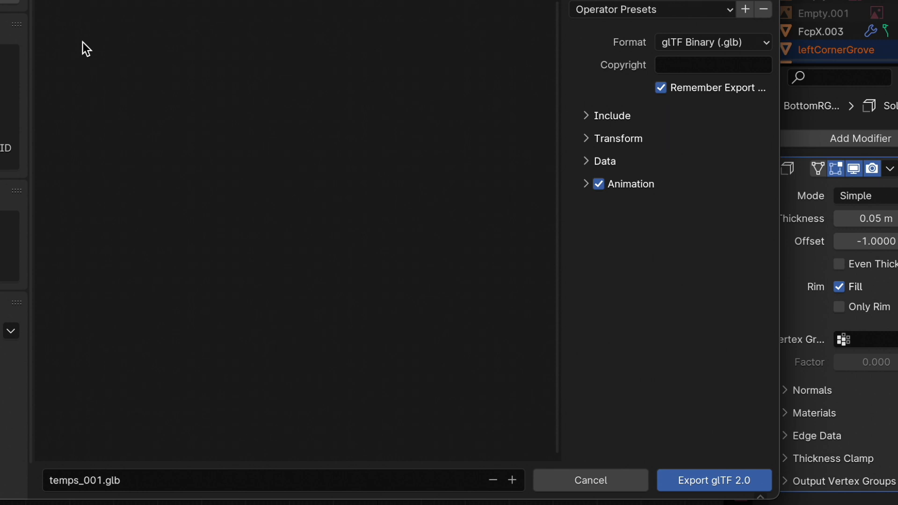
click(709, 481)
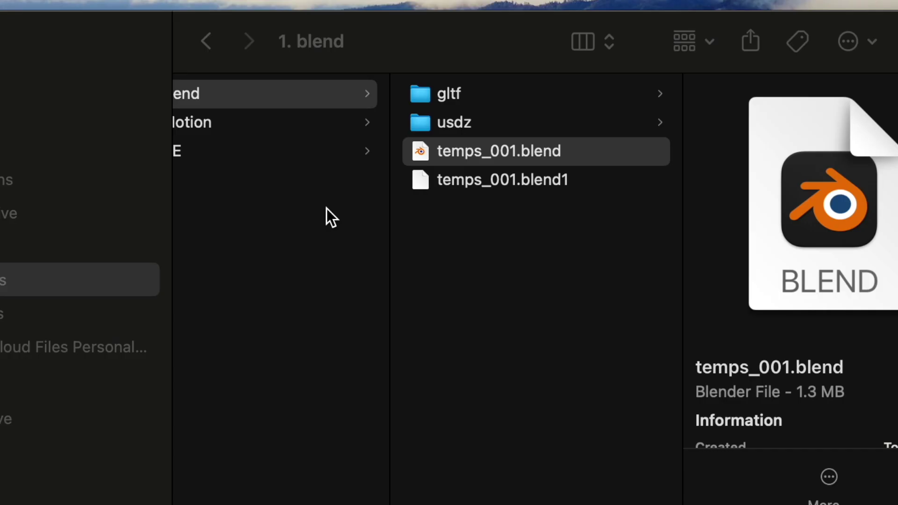
- Select all seven .glb files in the gltf folder and go to Open With
click(468, 92)
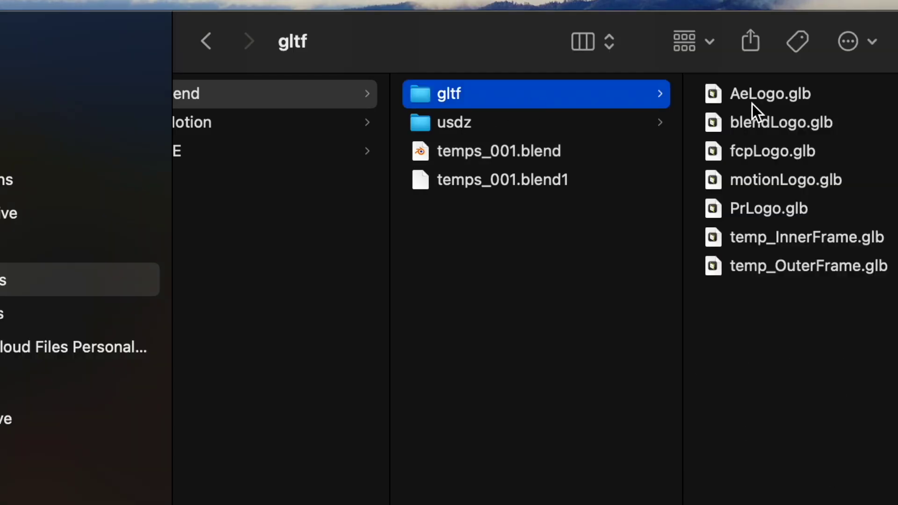
click(752, 104)
shift+click(521, 259)
right_click(525, 112)
mouse_move(581, 178)
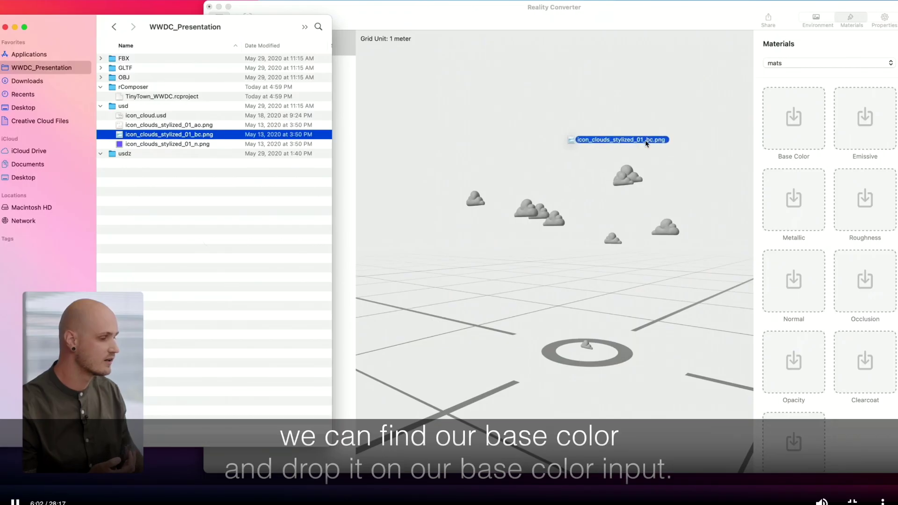
- Open the seven selected .glb files with Reality Converter
drag(623, 139, 782, 126)
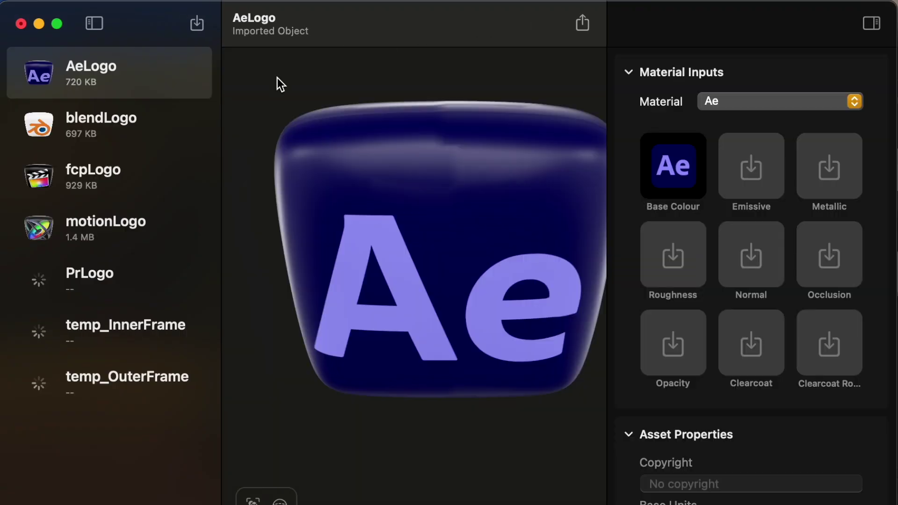
- Inspect the blendLogo and temp_OuterFrame models in a full-screen converter window
click(113, 124)
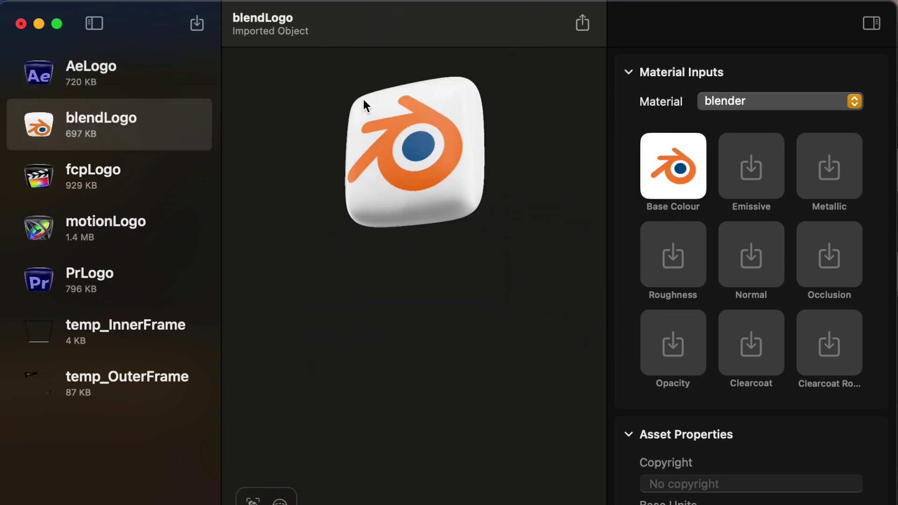
drag(363, 98, 324, 170)
scroll(561, 181, up, 5)
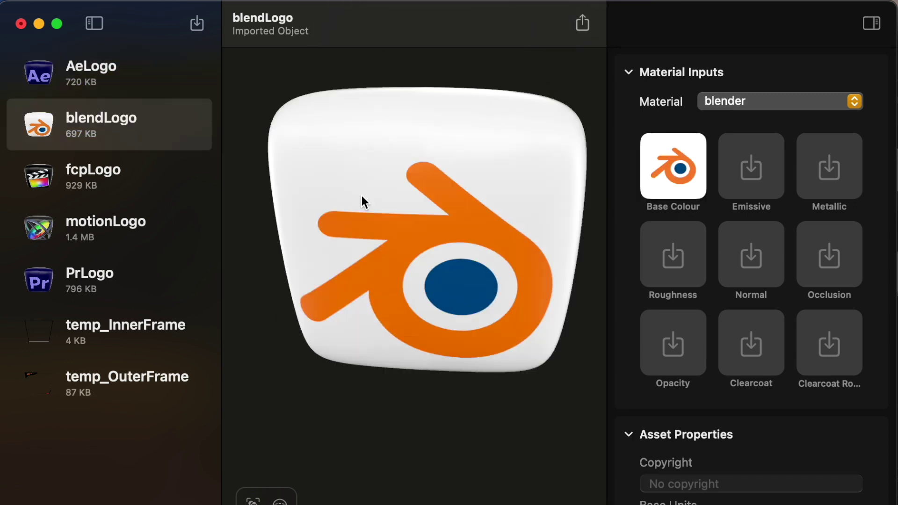
drag(365, 202, 355, 182)
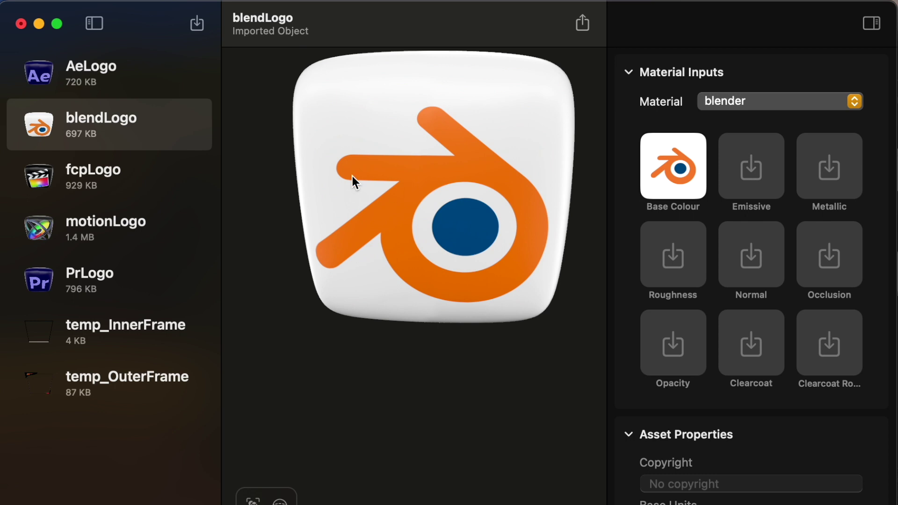
click(57, 25)
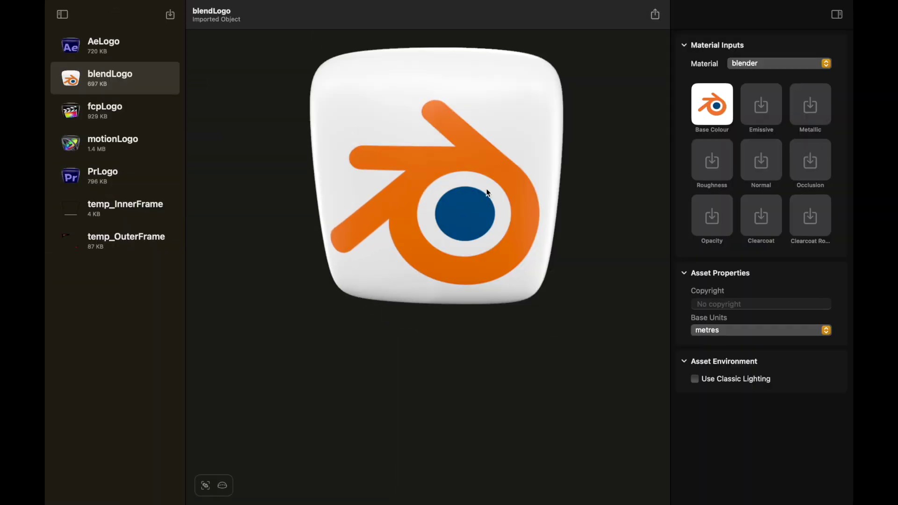
key(Down)
key(Down)
key(Down)
key(Down)
key(Down)
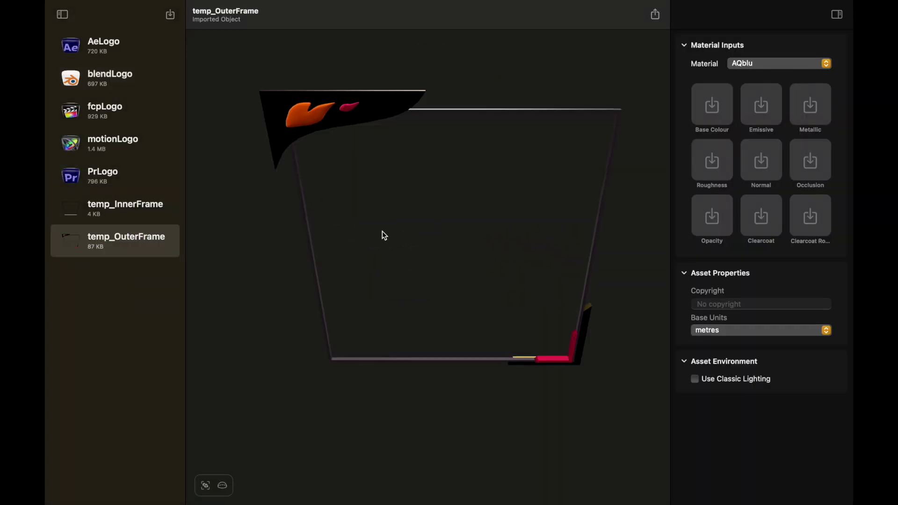
drag(382, 234, 382, 170)
- Export temp_OuterFrame as USDZ into the usdz folder
click(108, 239)
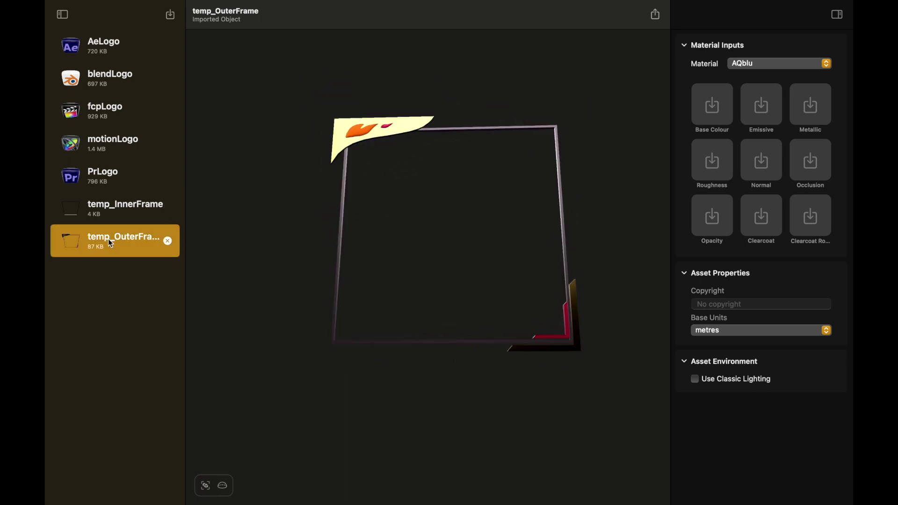
right_click(108, 238)
click(133, 245)
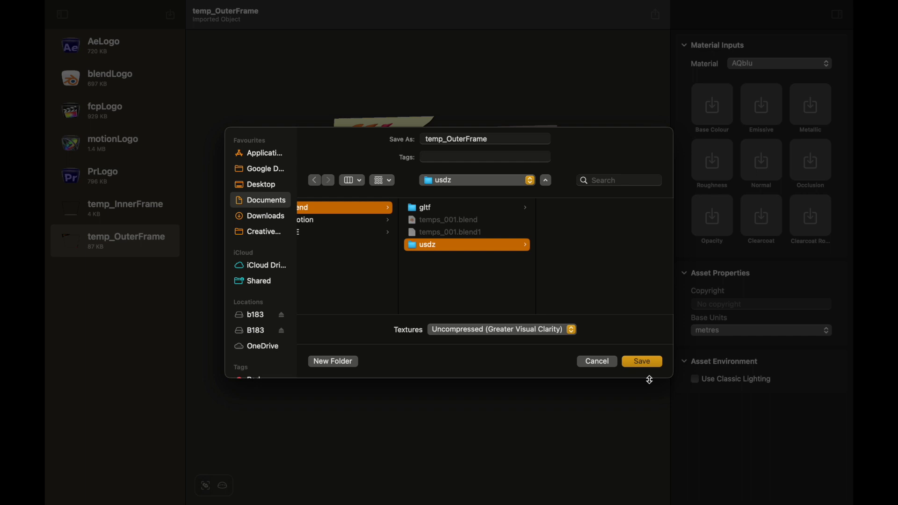
click(642, 362)
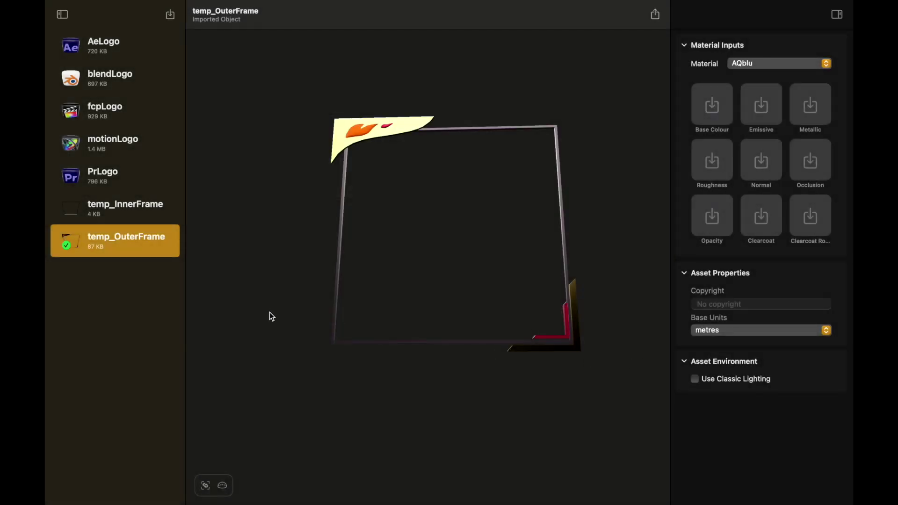
- Export the remaining logo and frame models to USDZ one after another
right_click(108, 208)
click(132, 215)
click(642, 362)
right_click(108, 176)
click(635, 360)
right_click(108, 111)
click(127, 117)
click(117, 51)
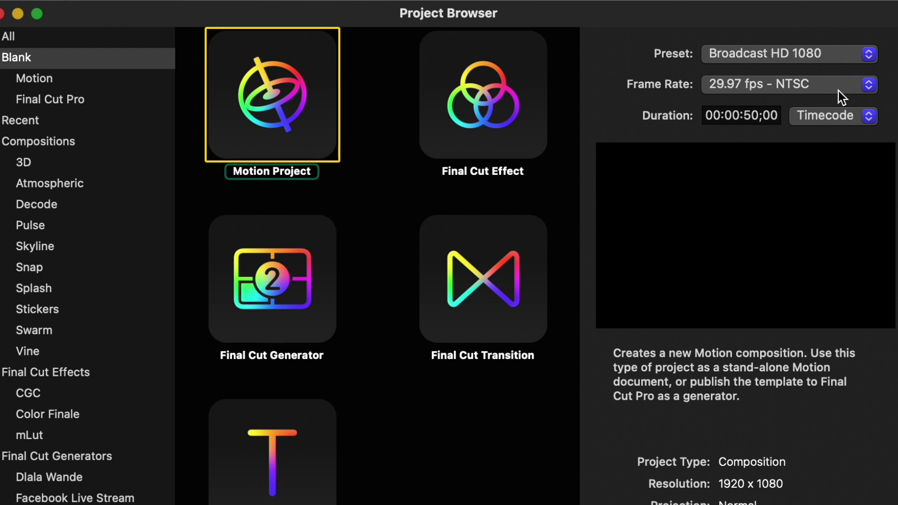
- Set the Motion Project to 25 fps and 10 seconds, then switch to Final Cut Pro
click(790, 81)
click(738, 62)
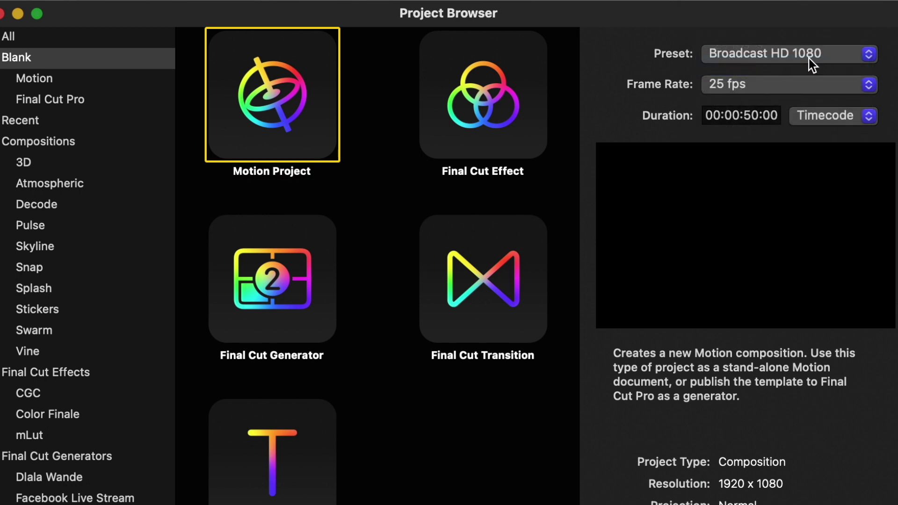
click(750, 115)
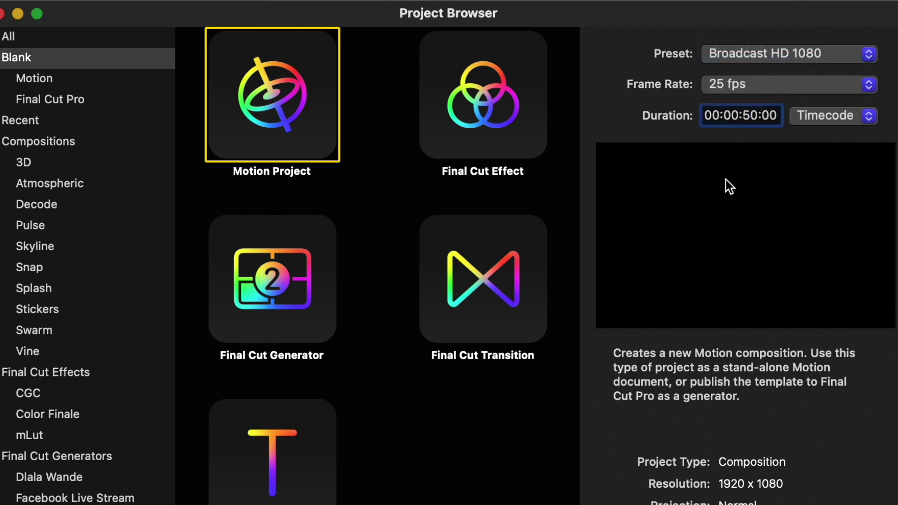
key(BackSpace)
text(1)
key(super+Tab)
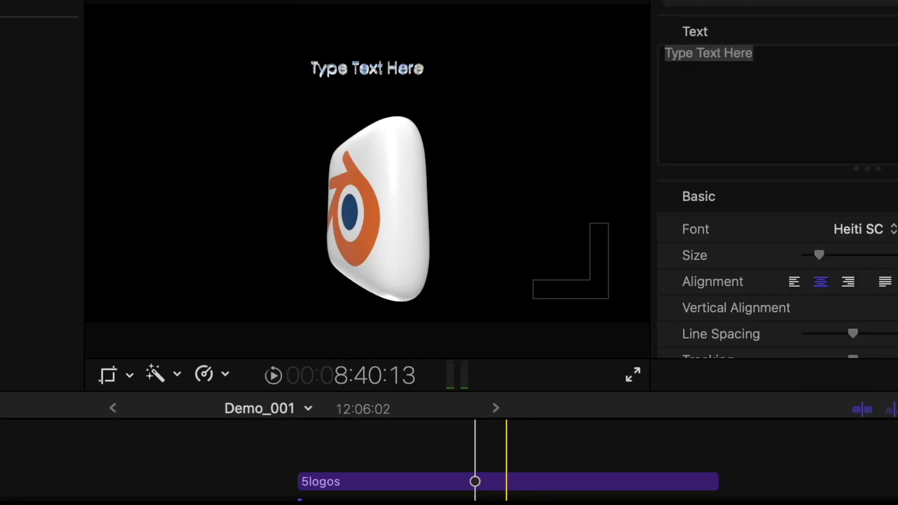
- Play and trim the end of the 5logos clip, then open its title in Motion
key(super+equal)
scroll(191, 487, right, 2)
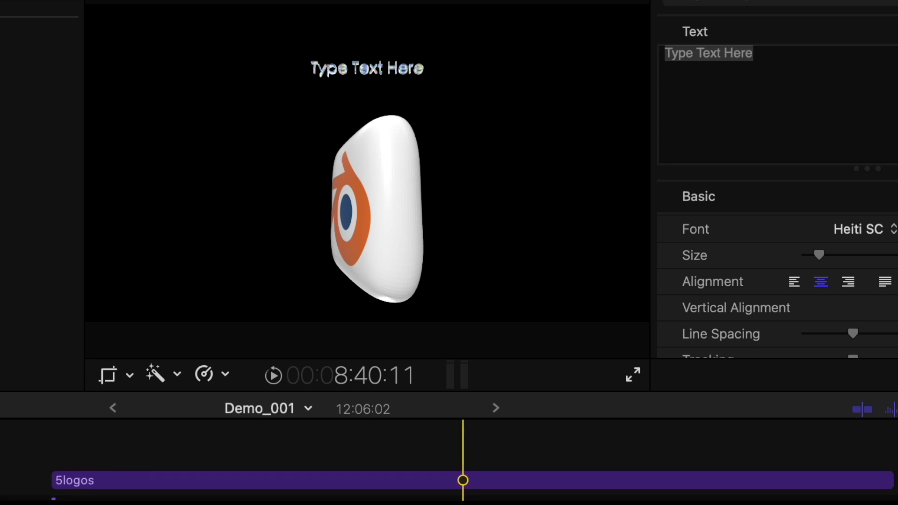
click(314, 487)
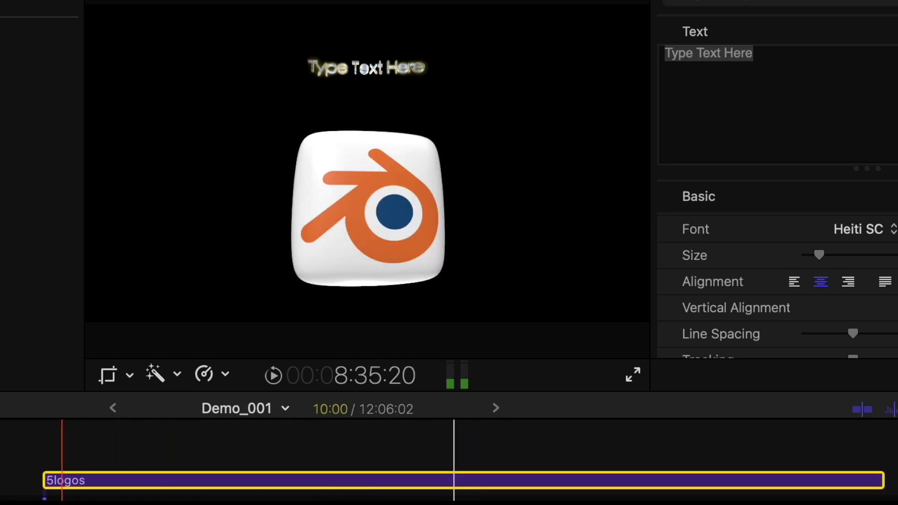
key(space)
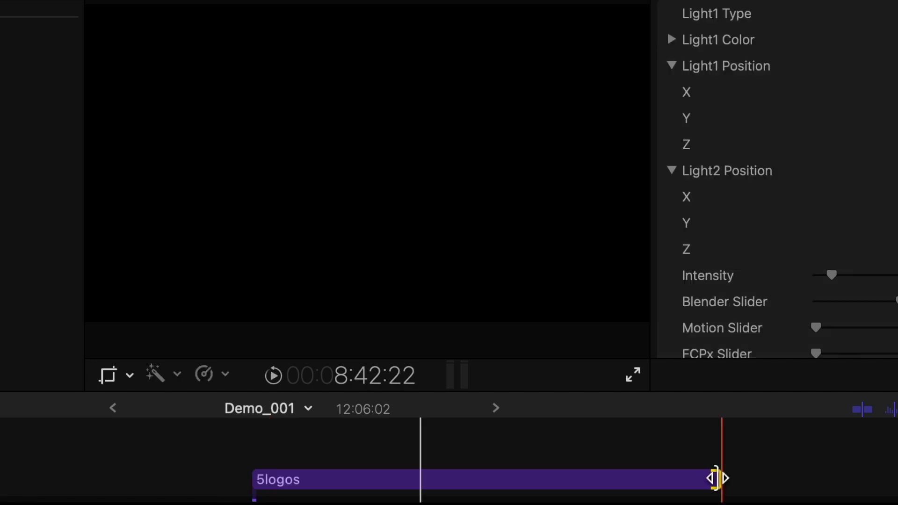
drag(715, 478, 310, 482)
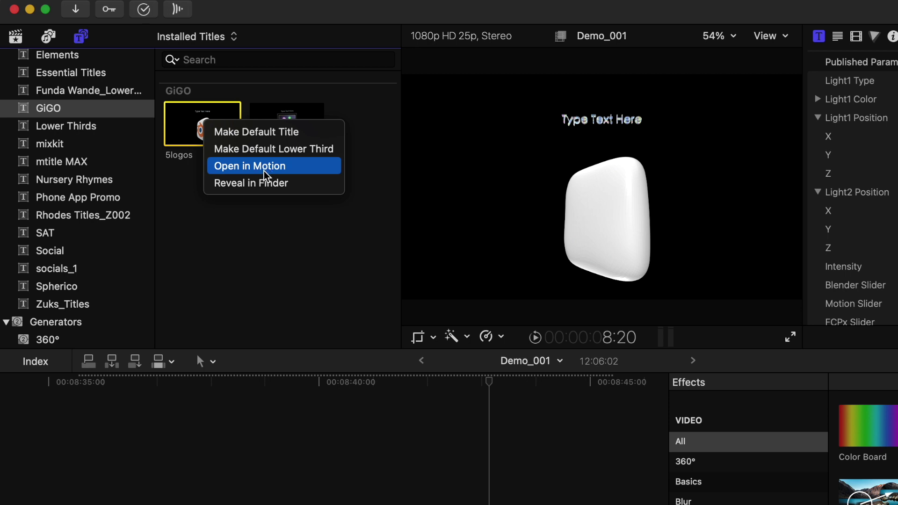
click(265, 172)
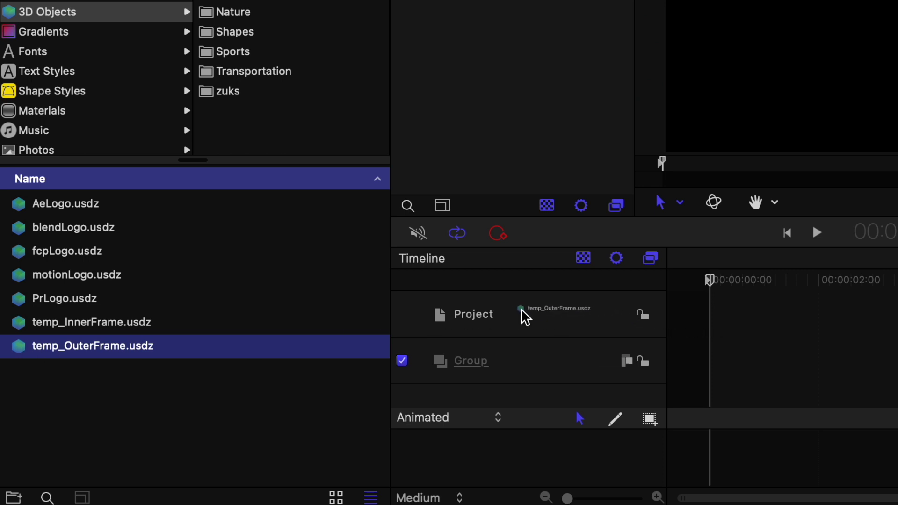
- Drop temp_OuterFrame.usdz into Group and select Group to make it 3D
drag(506, 336, 506, 363)
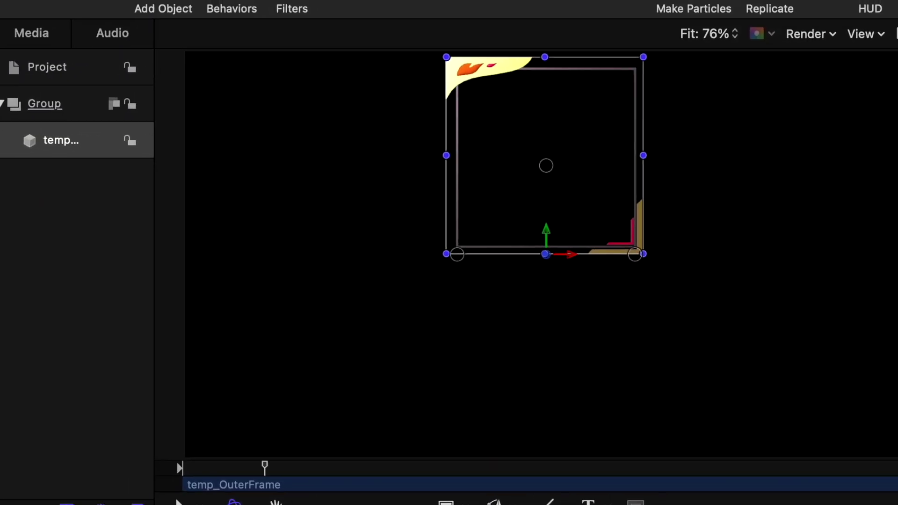
click(44, 103)
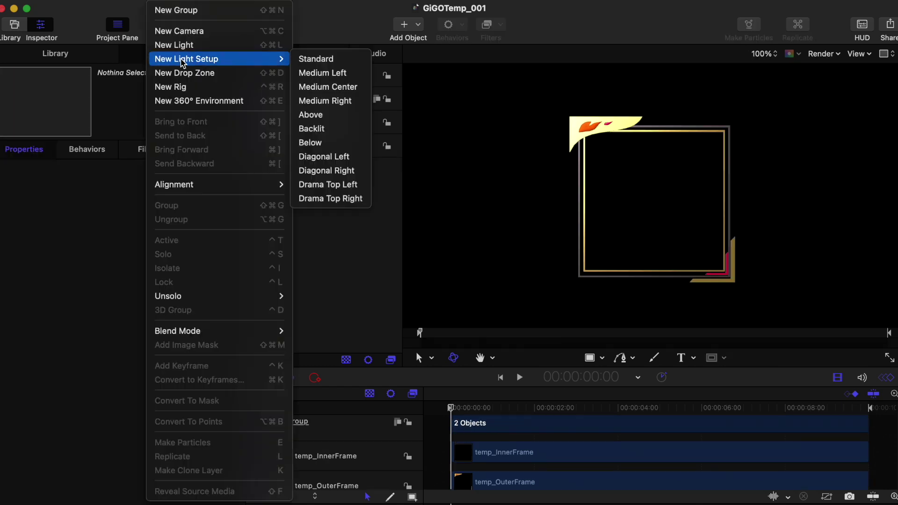
- Add a Drop Zone to the Group, move it up to Y 240, scale it down, and target the zoom layer to it
click(234, 75)
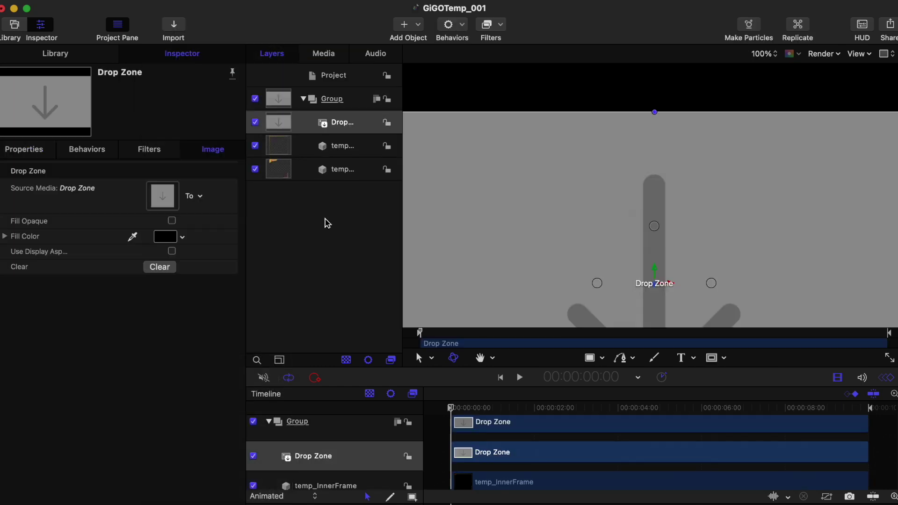
drag(671, 224, 671, 167)
mouse_move(768, 259)
mouse_down()
mouse_move(752, 246)
mouse_move(714, 258)
mouse_up()
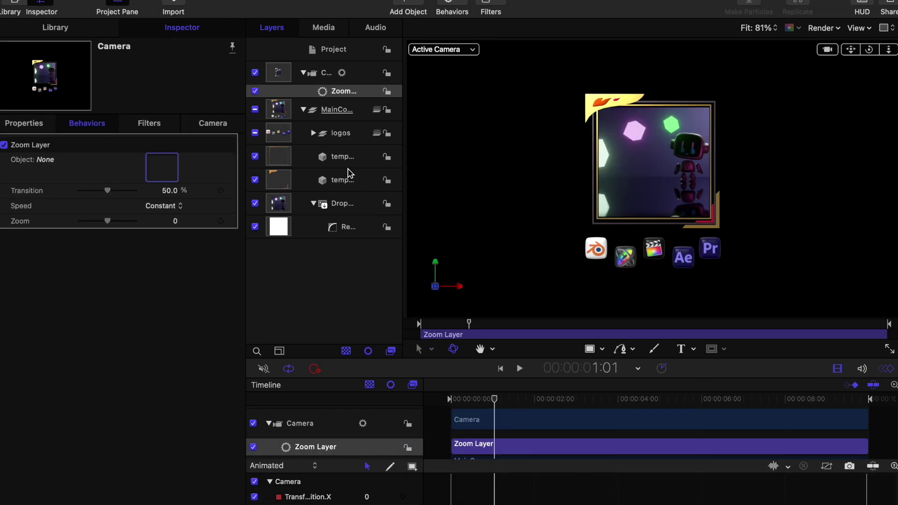
drag(342, 202, 174, 160)
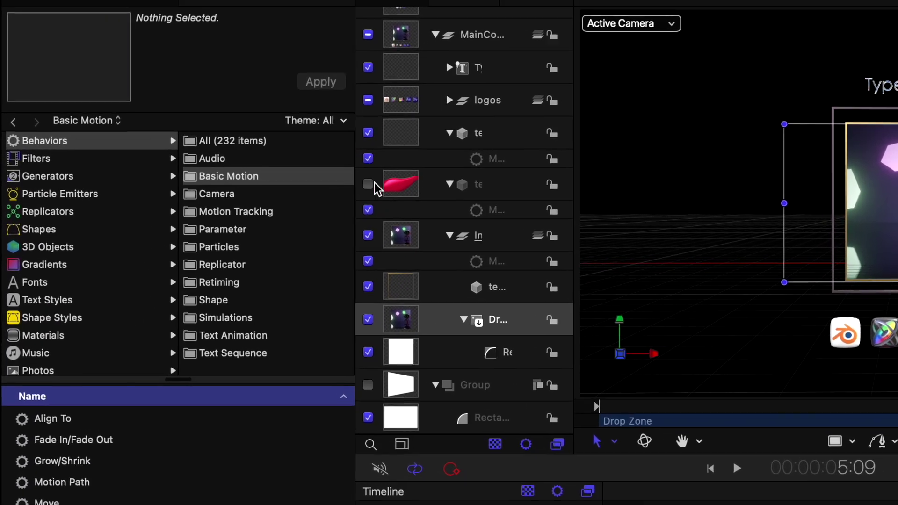
- Browse the Library behaviors through Camera, Text Animation and Basic Motion to preview the Move behavior
click(323, 159)
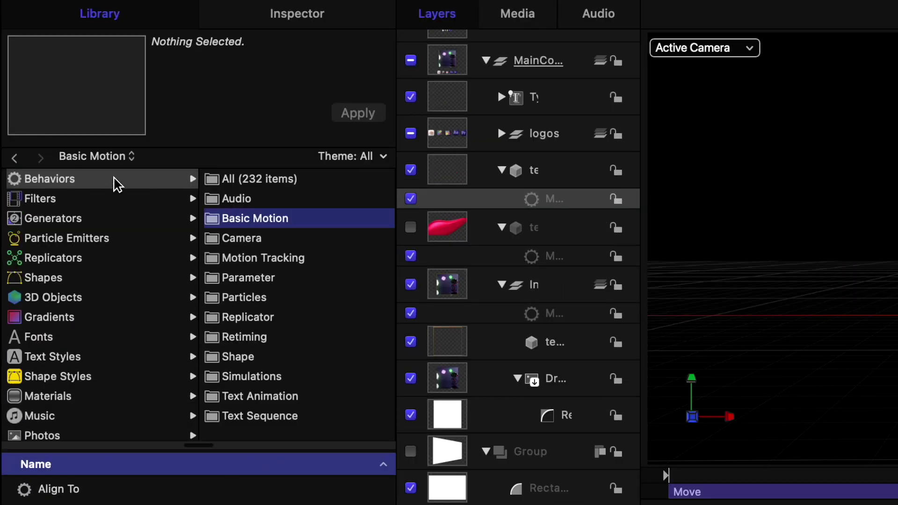
click(37, 182)
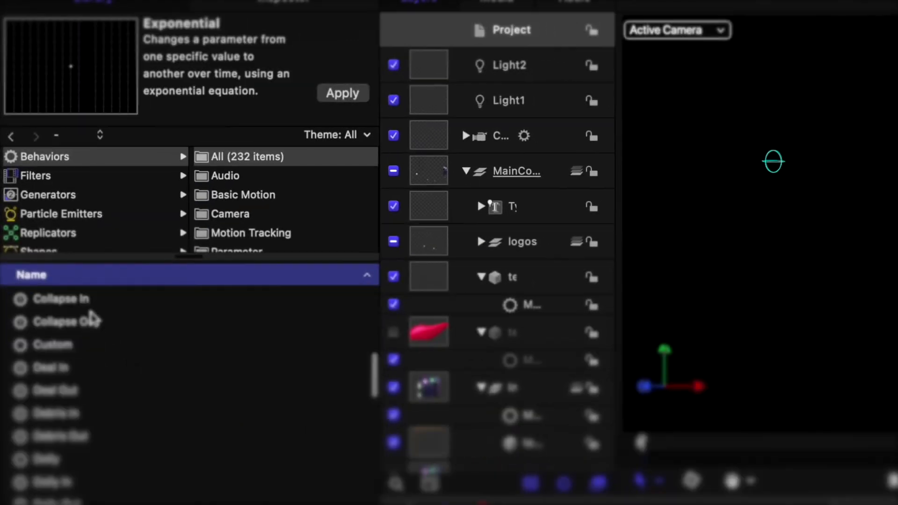
scroll(93, 319, down, 12)
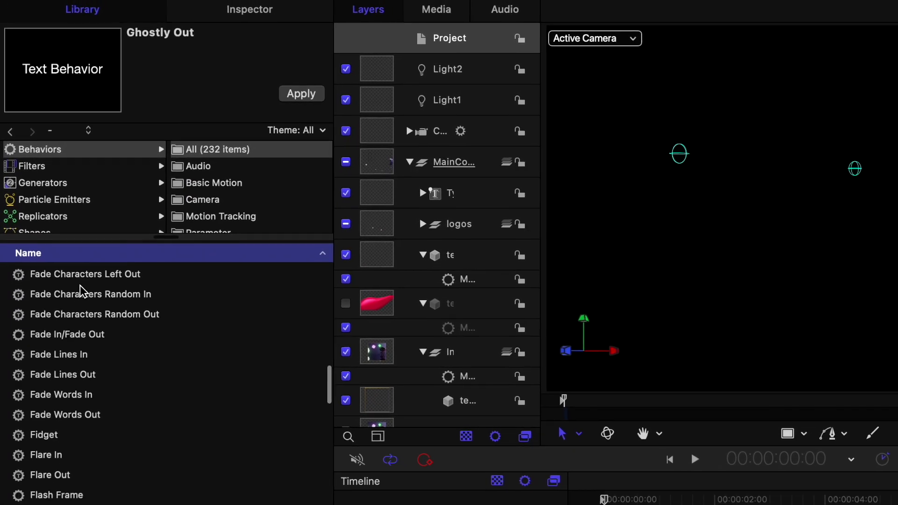
scroll(81, 290, down, 15)
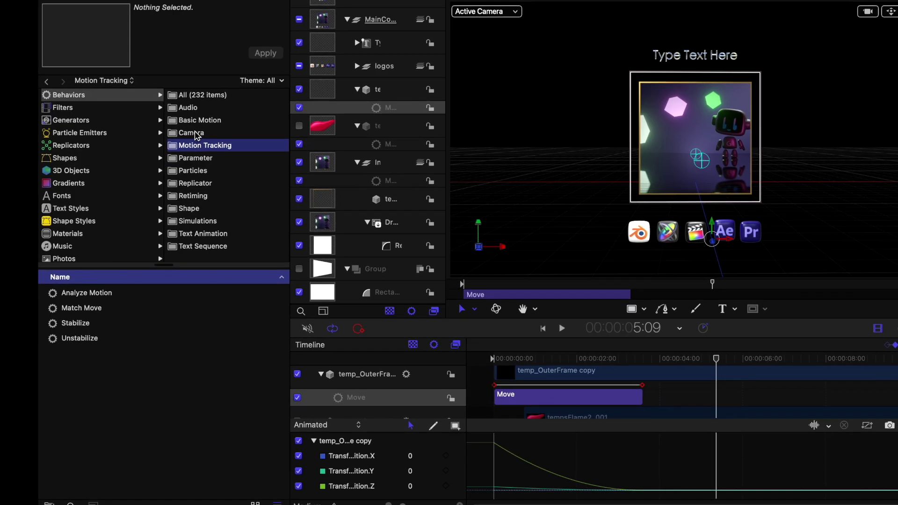
click(194, 131)
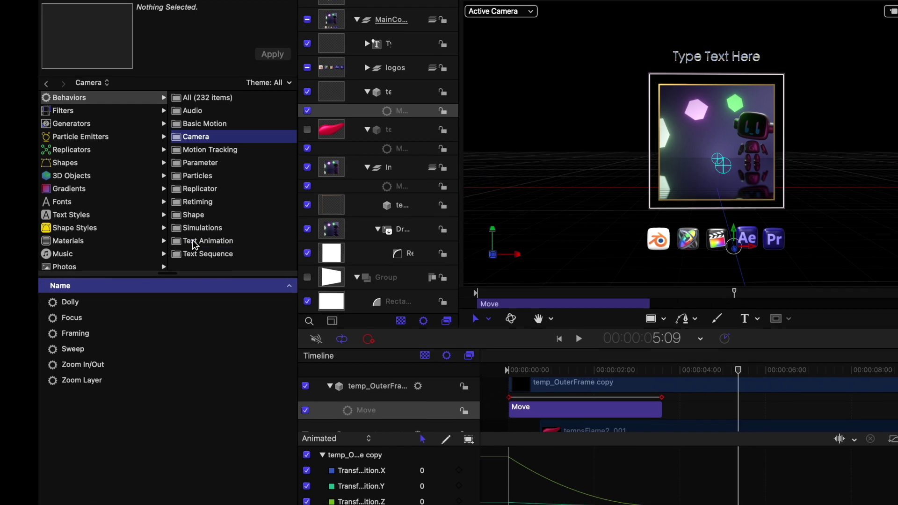
click(195, 245)
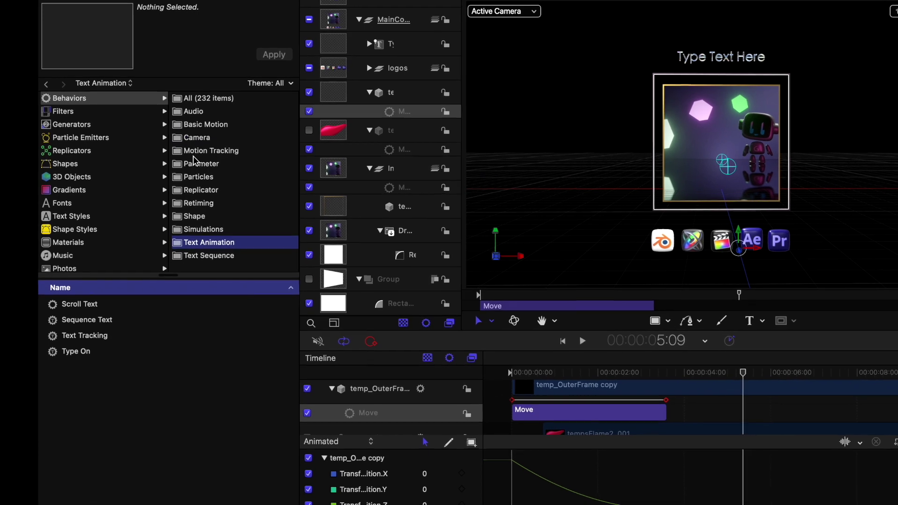
click(195, 125)
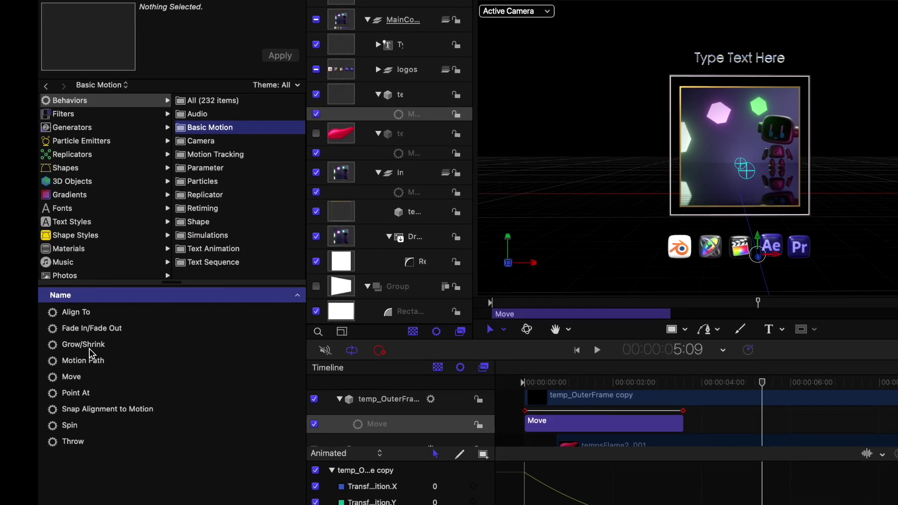
click(71, 374)
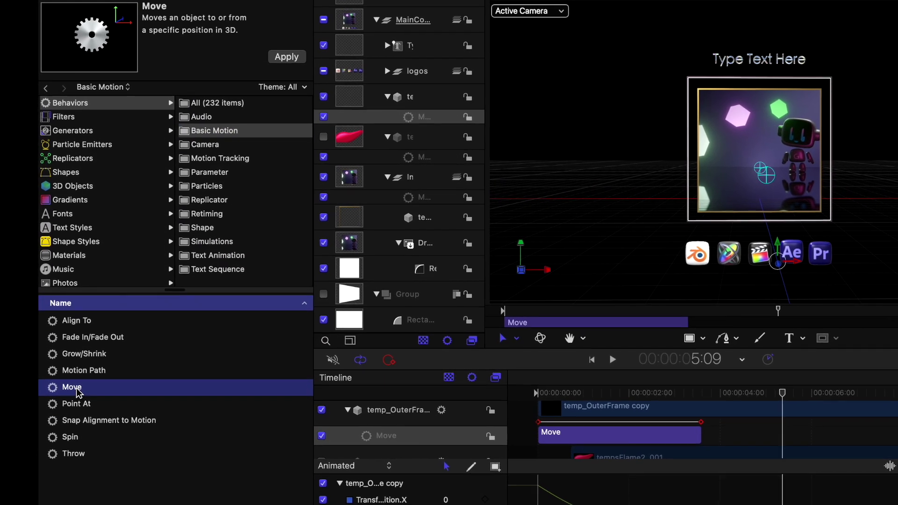
mouse_move(110, 41)
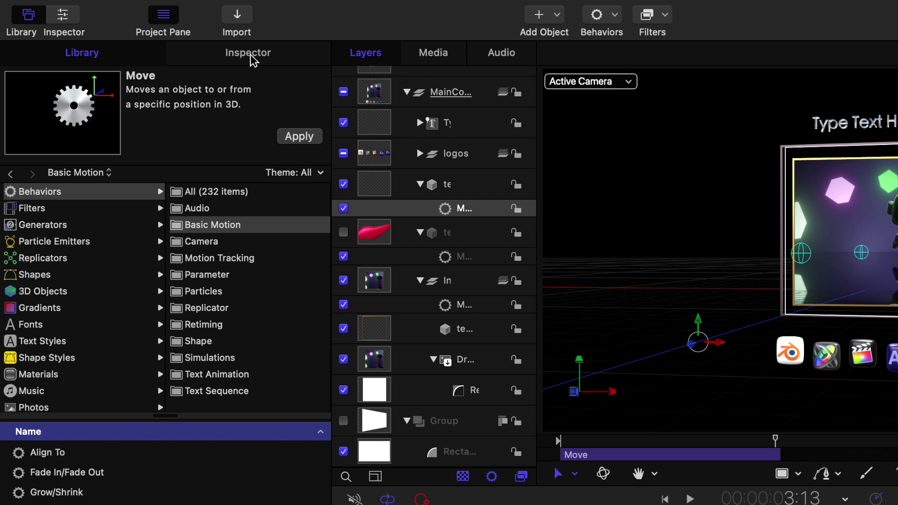
- Inspect the Move behavior's parameters and scrub back from about 3 seconds through the frame's fly-in
click(262, 53)
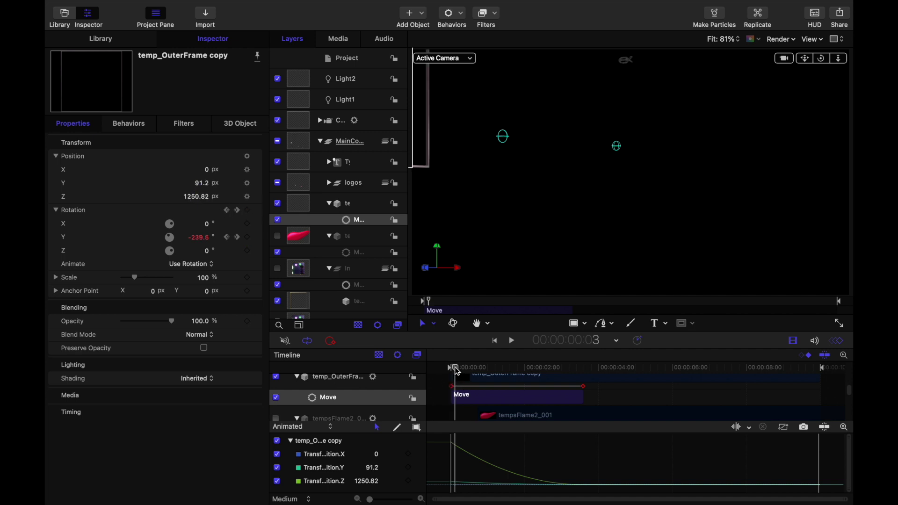
drag(457, 371, 587, 375)
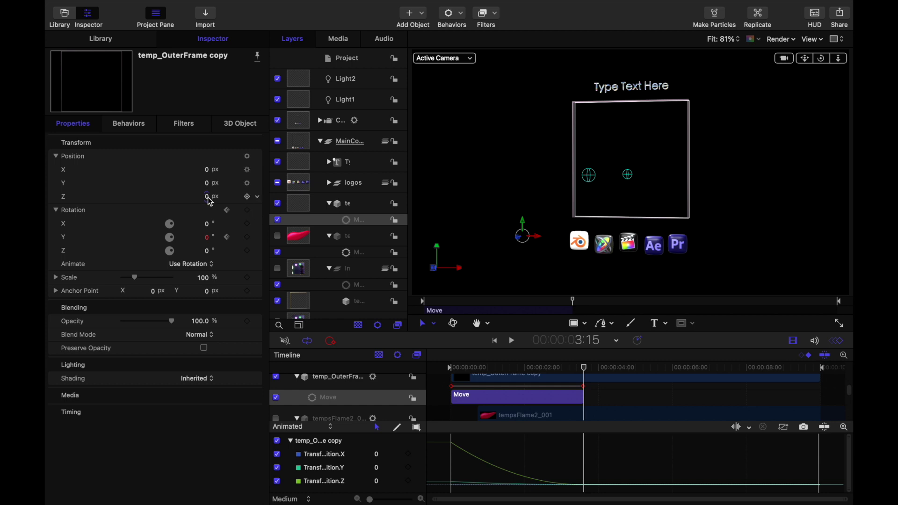
key(Left)
key(Left)
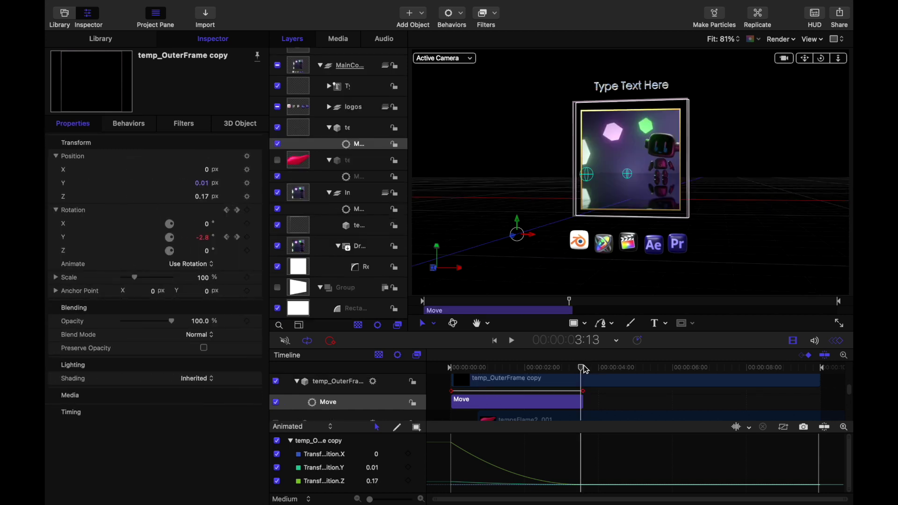
mouse_move(557, 367)
mouse_down()
mouse_move(435, 373)
mouse_move(541, 374)
mouse_up()
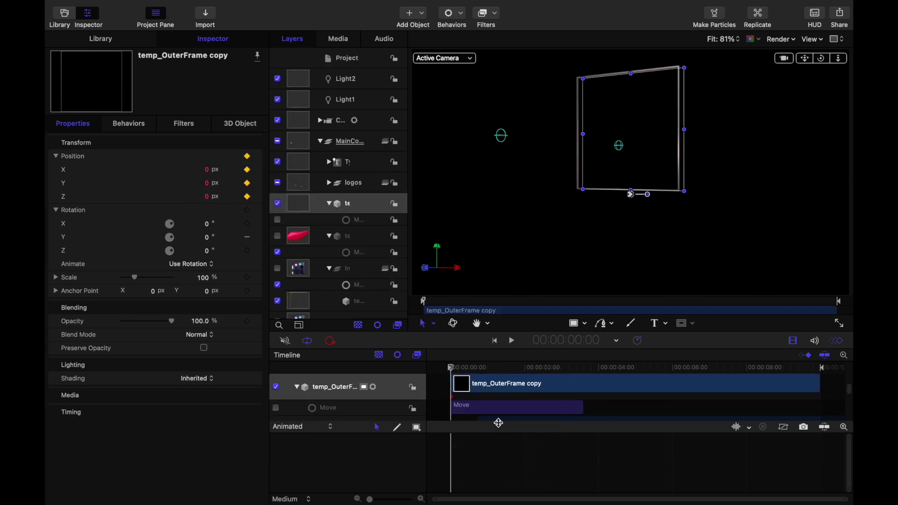
- Scrub the timeline from the start to preview the frame's keyframed Z fly-in
drag(456, 371, 584, 377)
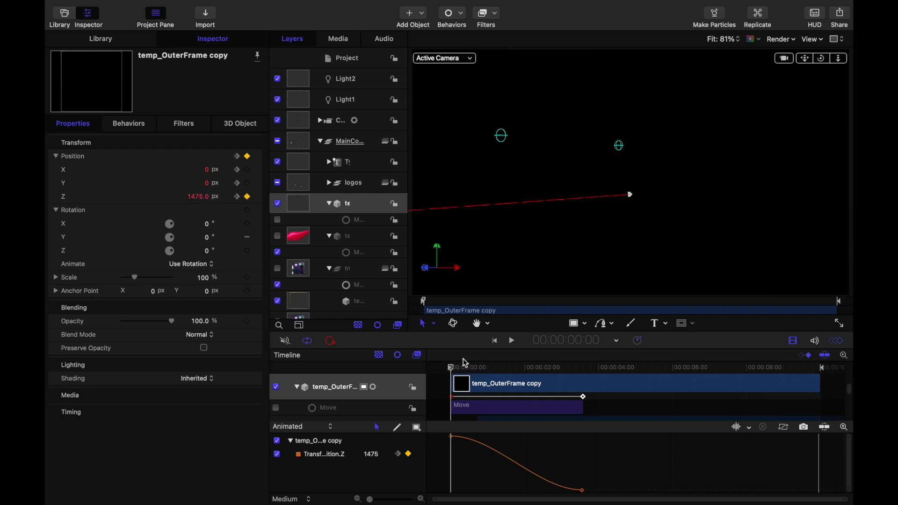
drag(496, 372, 572, 369)
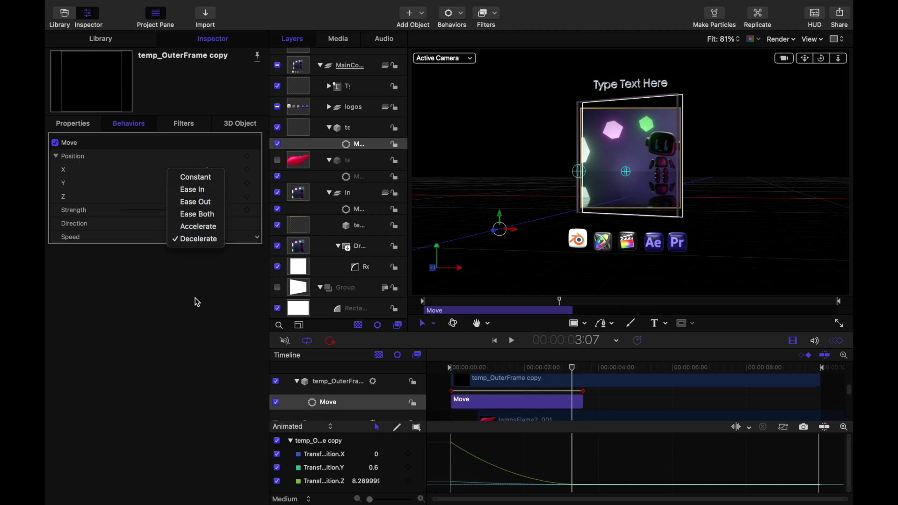
- Preview the decelerating fly-in from Z 1339.61 and park the playhead at 4:12
drag(536, 368, 616, 368)
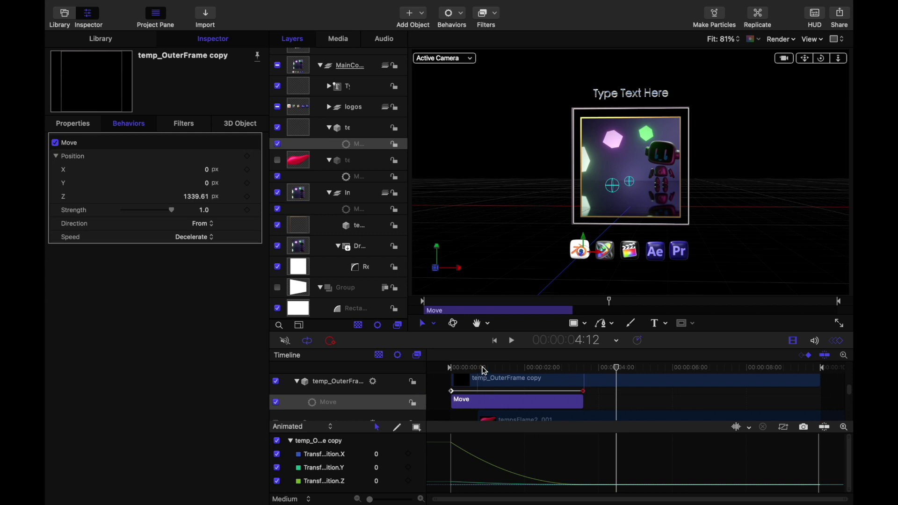
drag(484, 371, 584, 371)
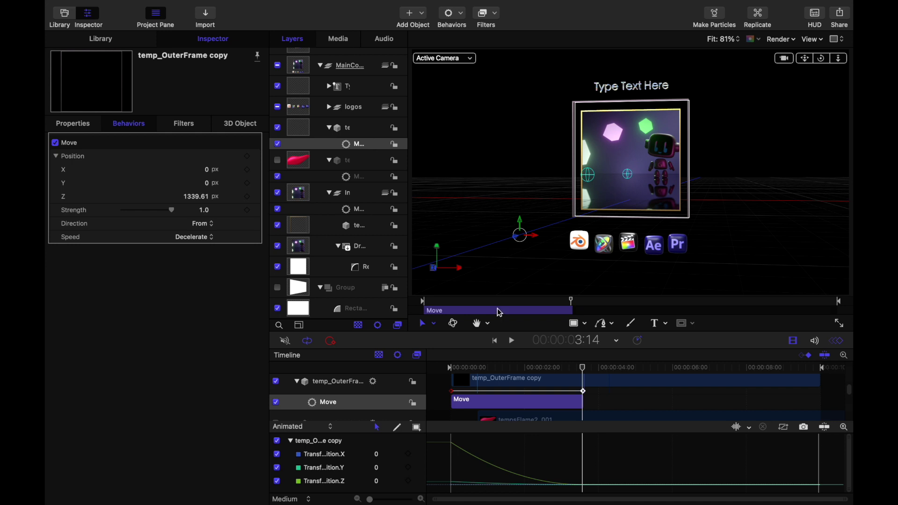
click(614, 370)
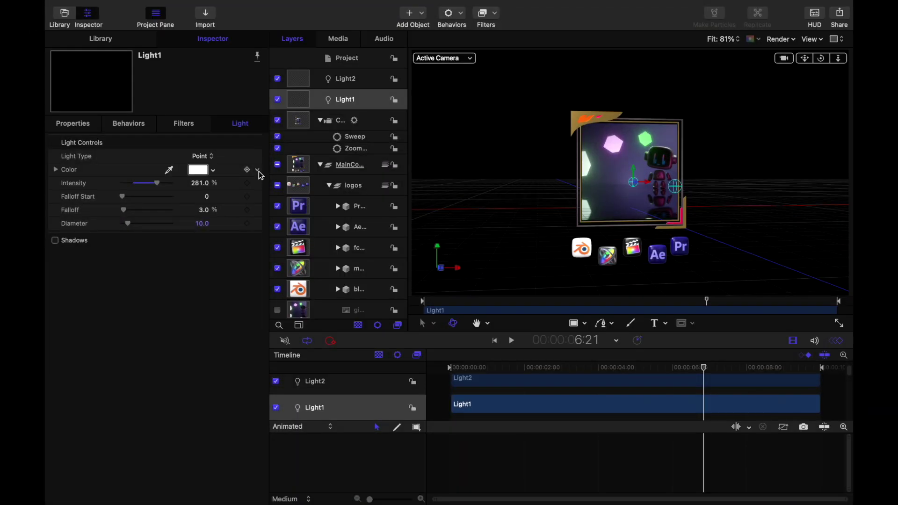
- Publish Light1's Color and Position, then check the Project's Published Parameters list
click(257, 170)
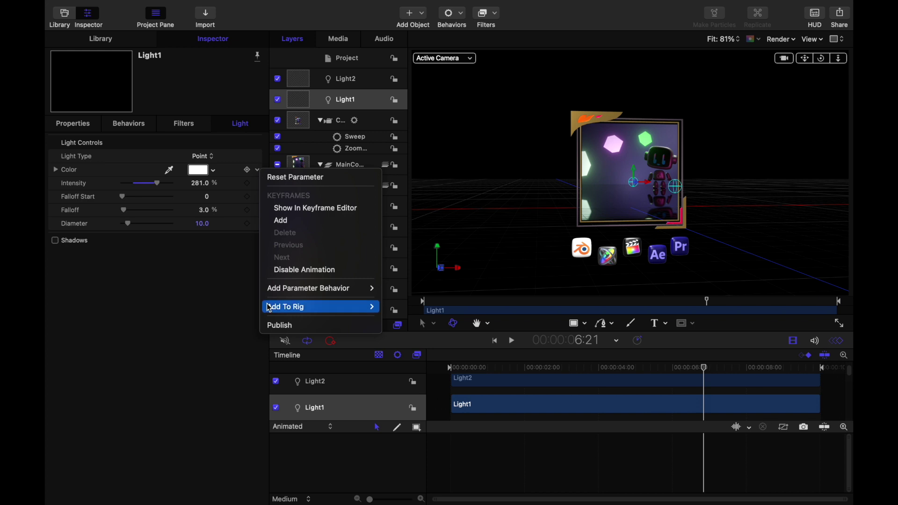
click(284, 326)
click(259, 157)
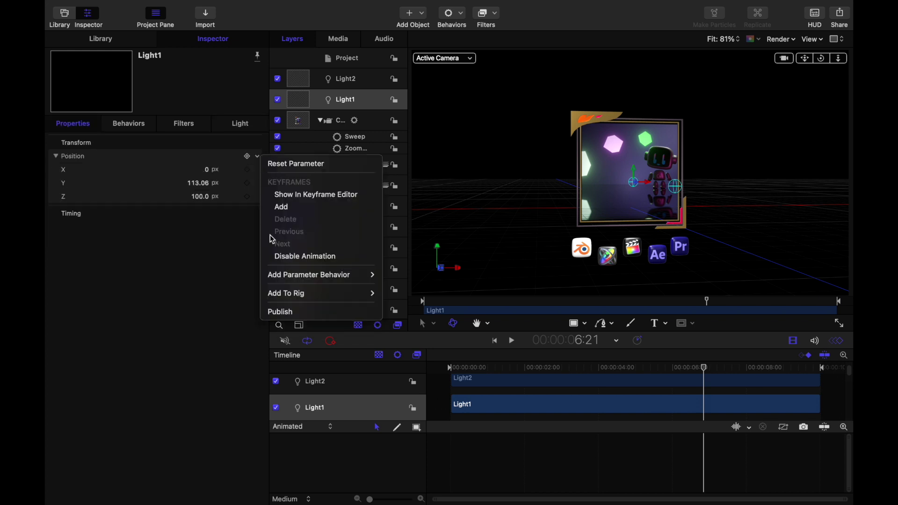
click(287, 318)
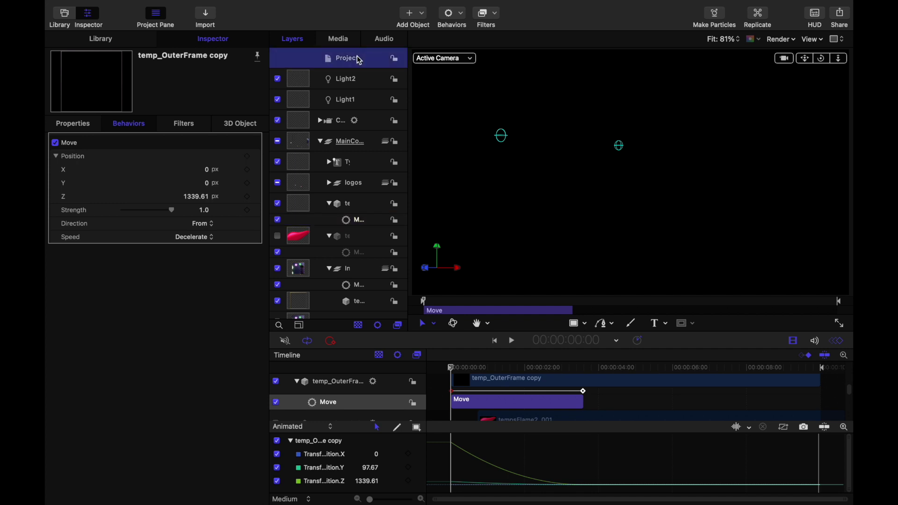
click(346, 58)
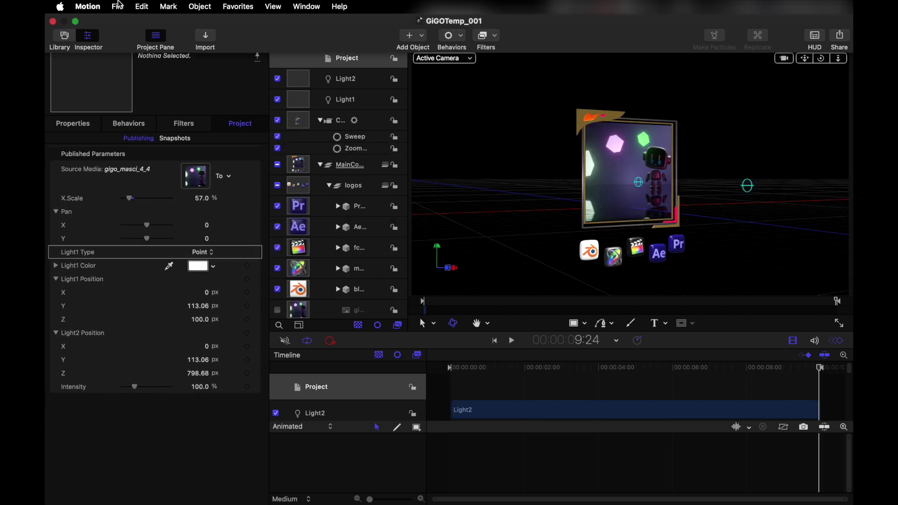
- Convert the project to a Final Cut Pro title with a Drop Zone source
click(117, 6)
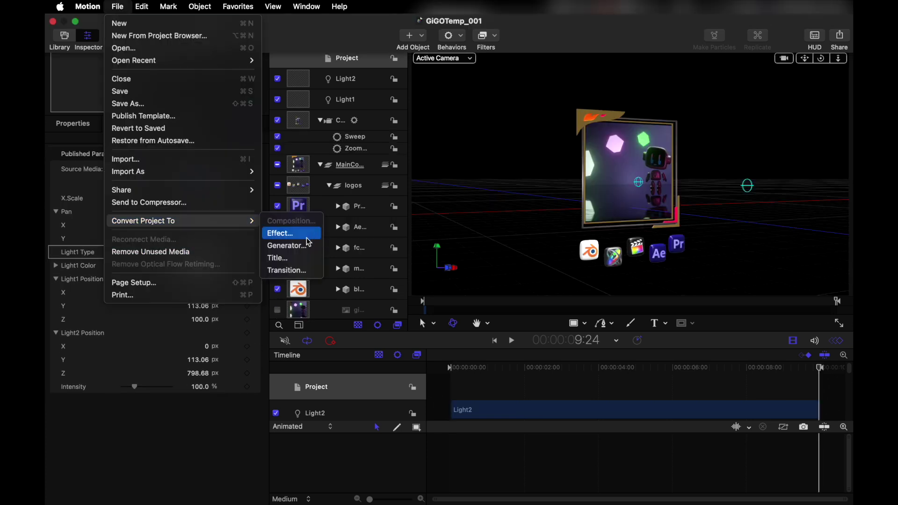
click(290, 258)
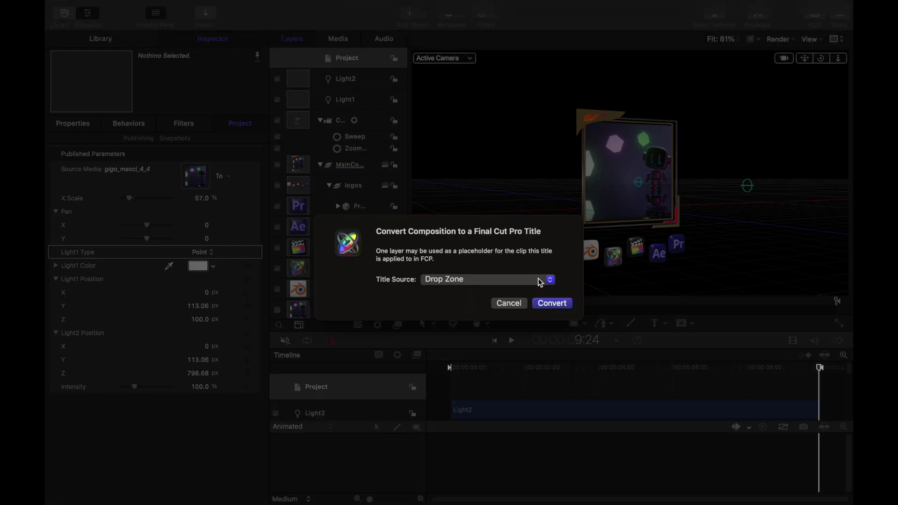
click(552, 304)
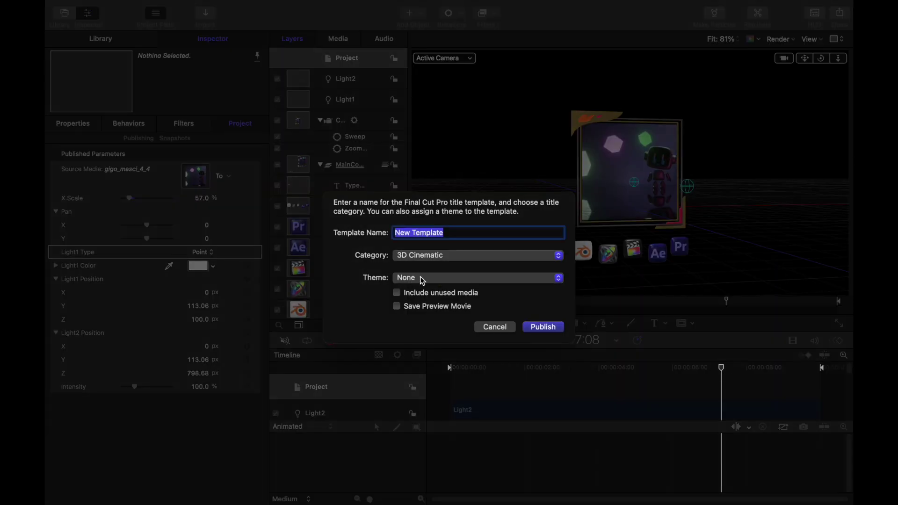
- Publish the title as ImageTemplate_GiGO_1 in 3D Cinematic under the GiGO theme
click(423, 279)
click(425, 299)
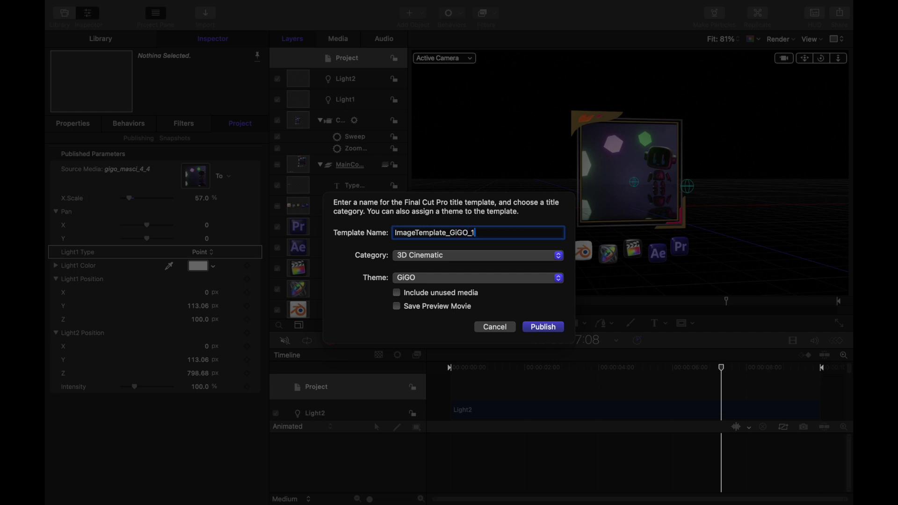
click(544, 327)
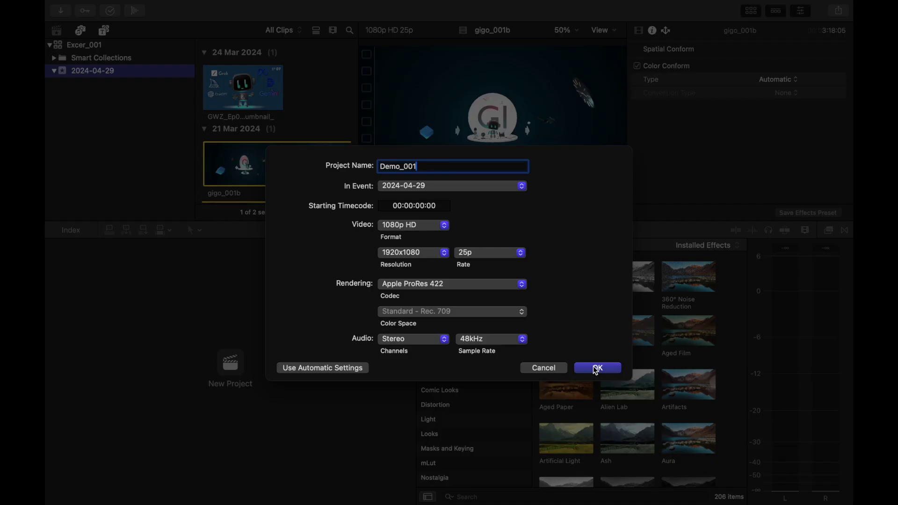
- Create Demo_001 with gigo_001b on the timeline and select ImageTemplate_GiGO_1 under GiGO titles
click(595, 366)
drag(237, 119, 155, 370)
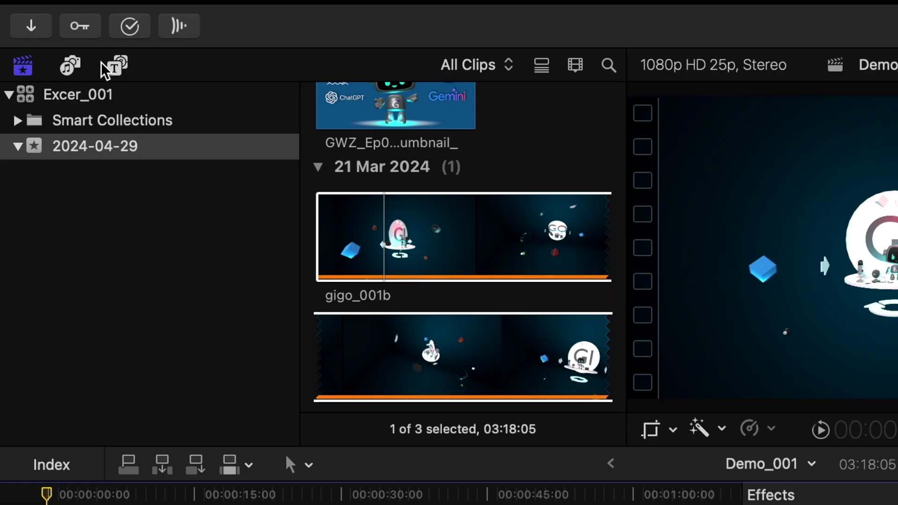
click(123, 66)
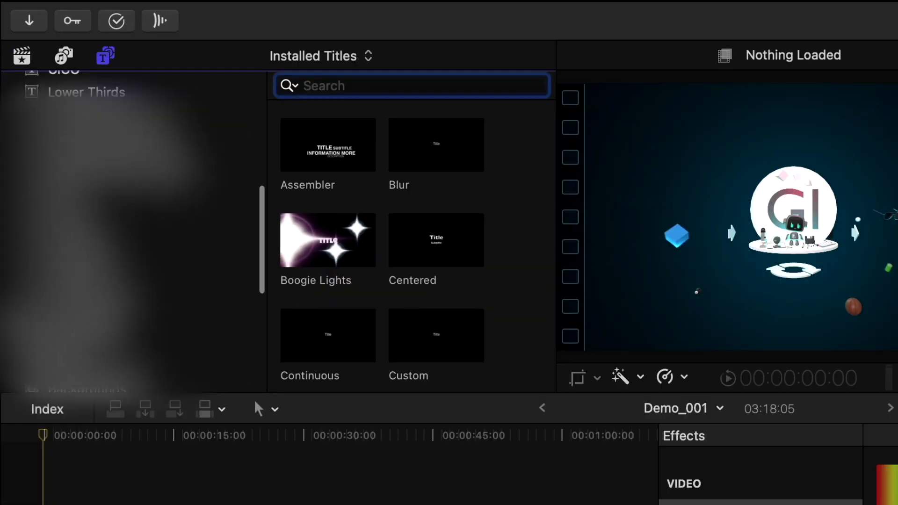
scroll(134, 187, up, 5)
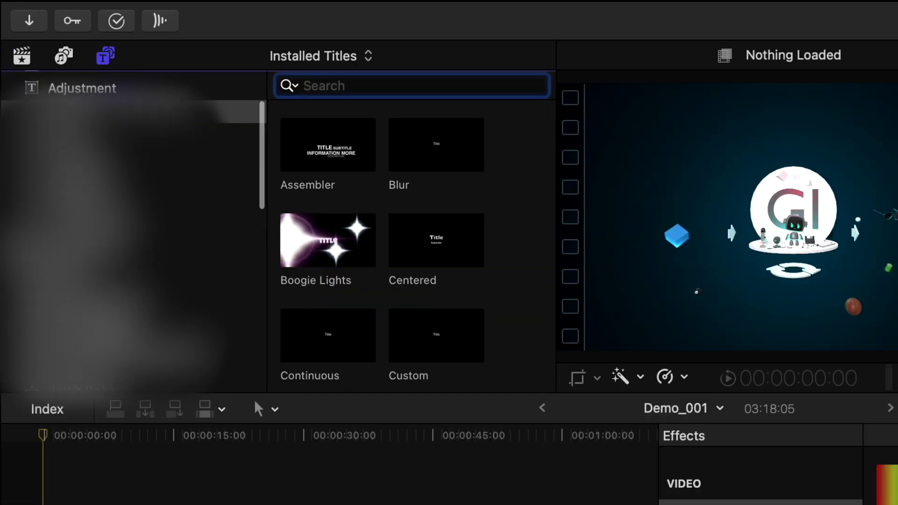
click(141, 286)
click(321, 166)
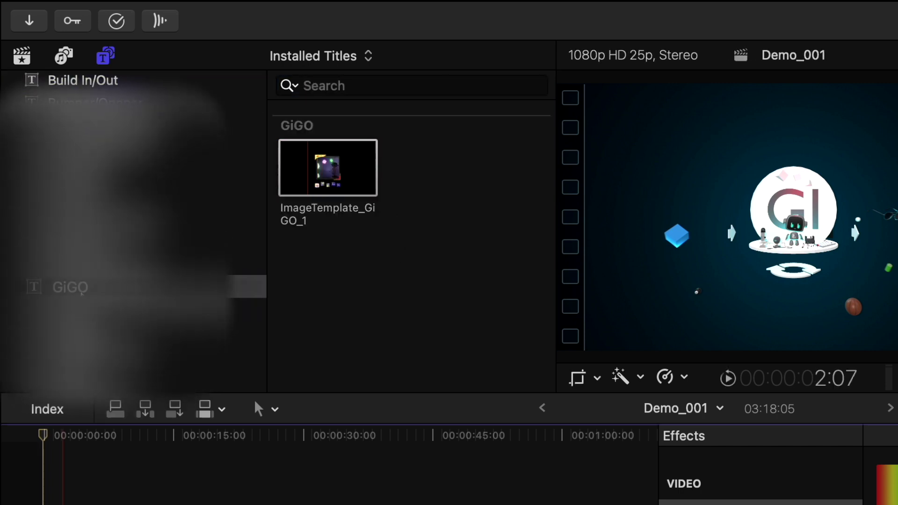
click(89, 287)
click(319, 188)
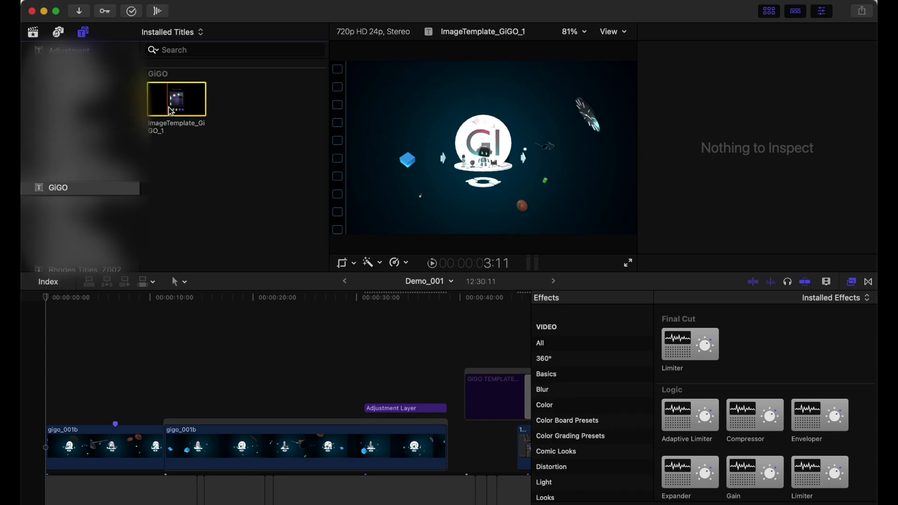
- Place the GiGO title above gigo_001b and fill its drop zone with GWZ_Ep07 Clip 5
drag(172, 110, 84, 418)
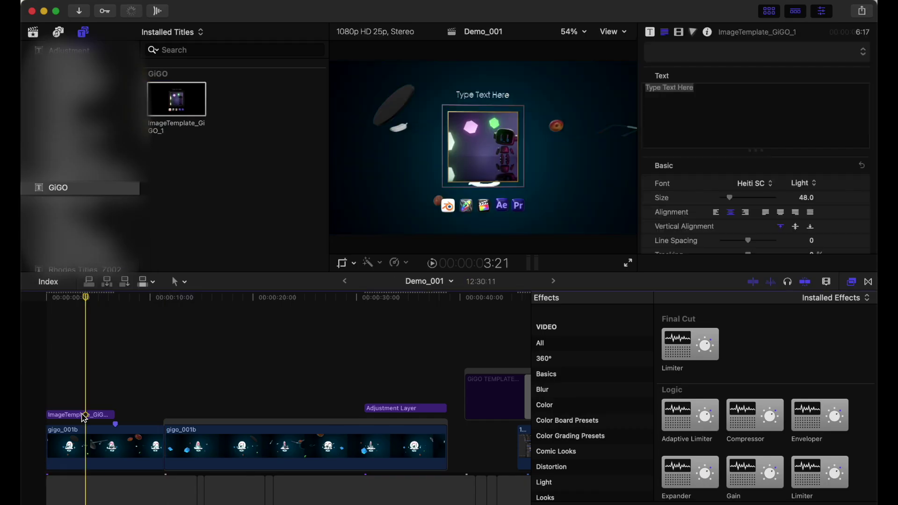
click(654, 31)
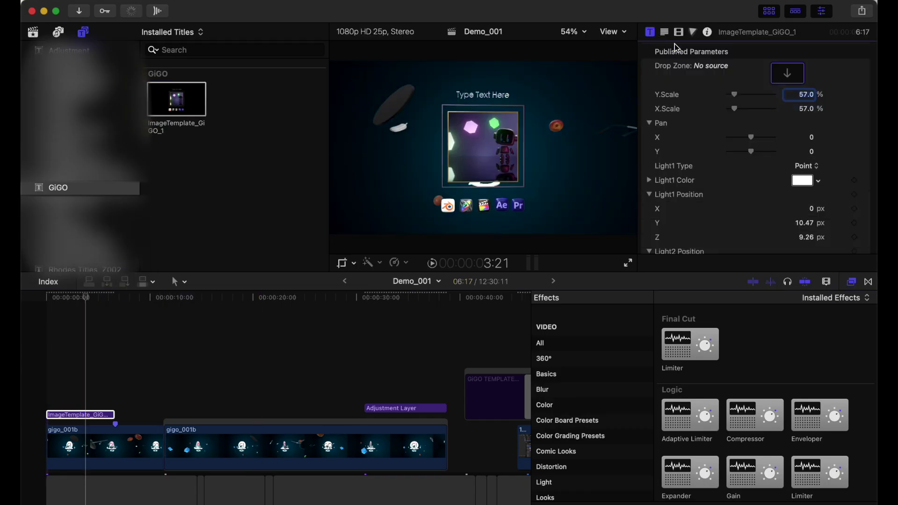
click(786, 74)
click(604, 262)
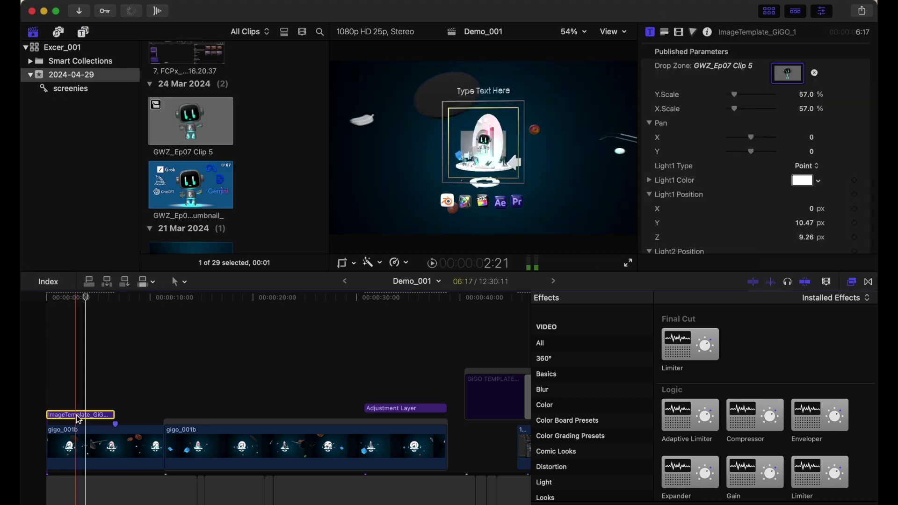
- Adjust the title's text and Light1 colour parameters
click(664, 32)
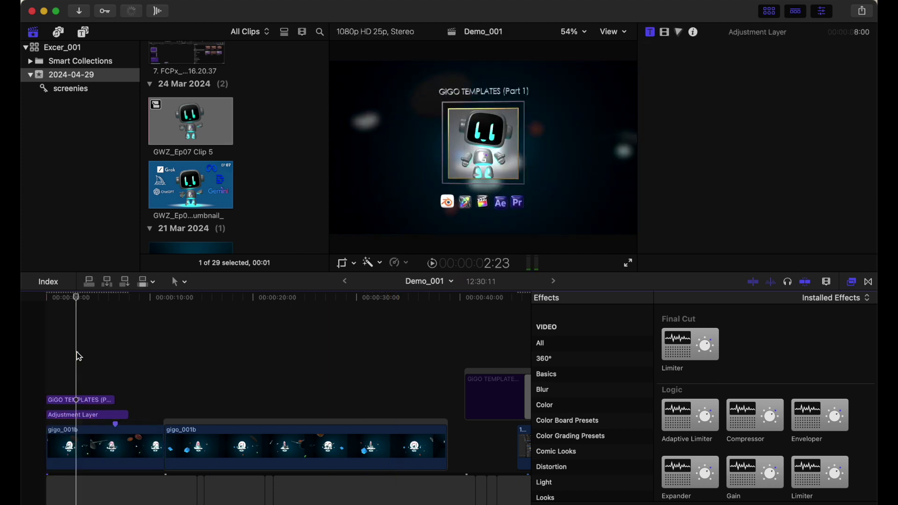
click(806, 181)
click(639, 173)
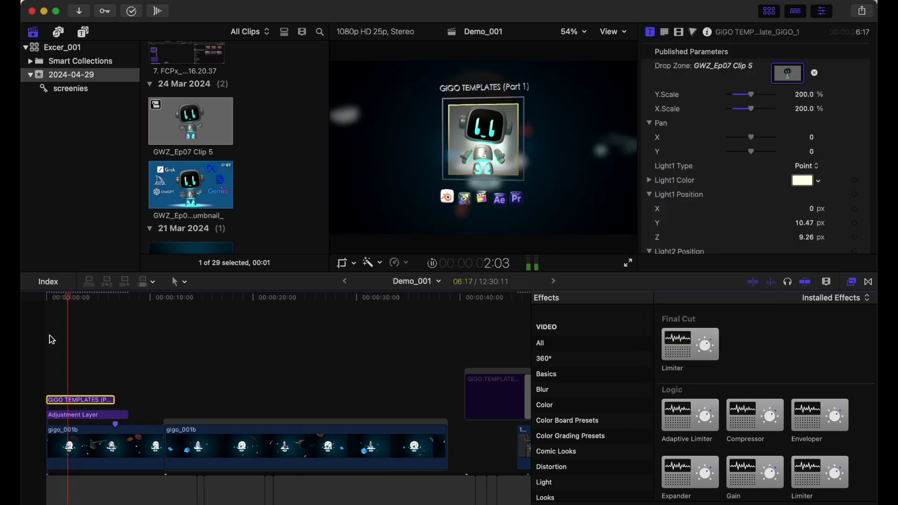
scroll(748, 140, down, 3)
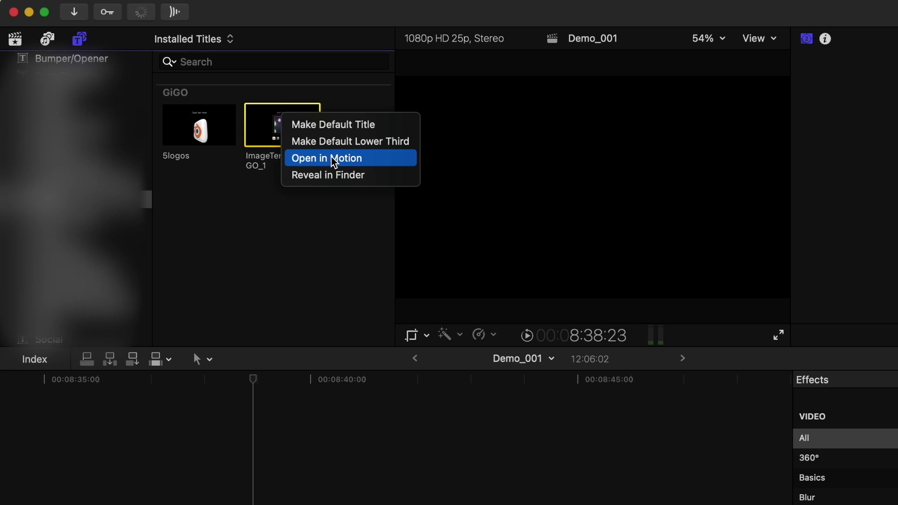
- Open the GiGO title template back in Motion from Final Cut Pro
click(334, 159)
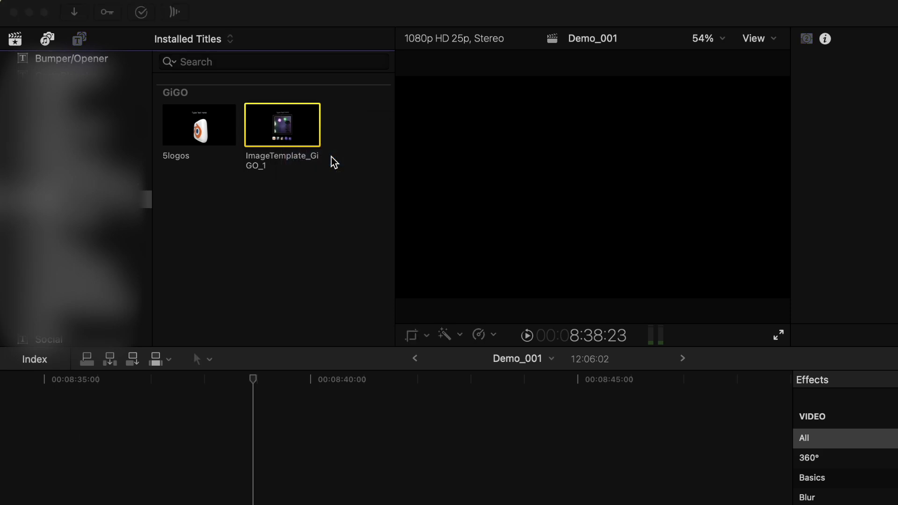